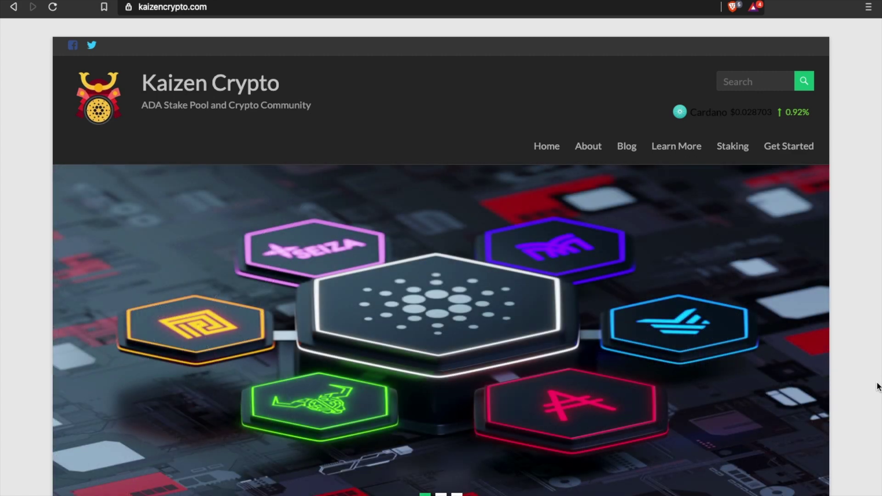
In a new Brave tab, search Google for 'cardano incentivized testnet'.
mouse_move(324, 16)
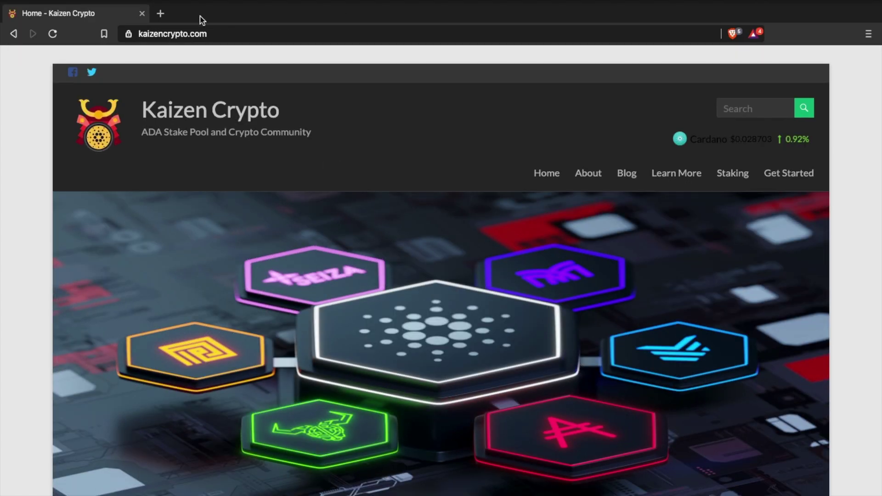
click(161, 13)
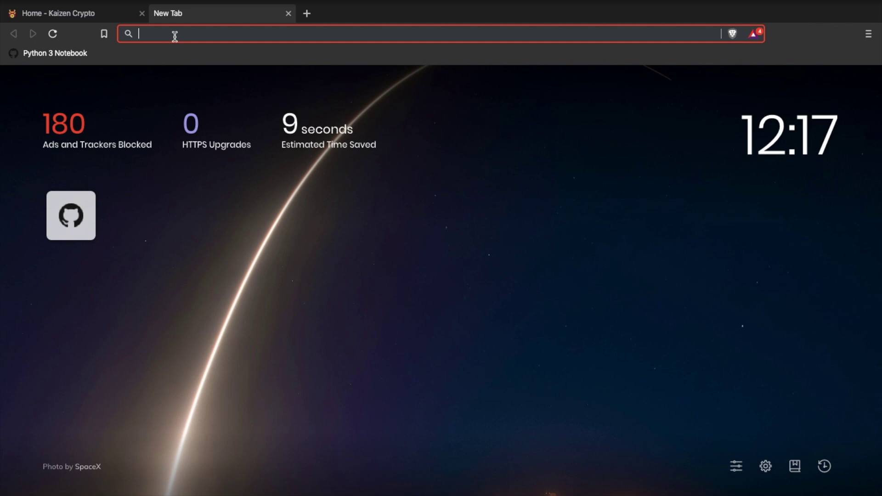
text(cardano )
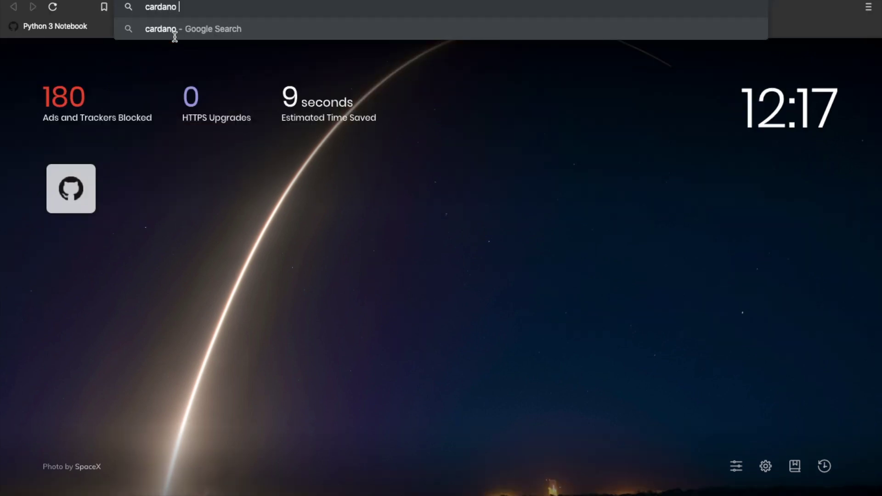
text(incenti)
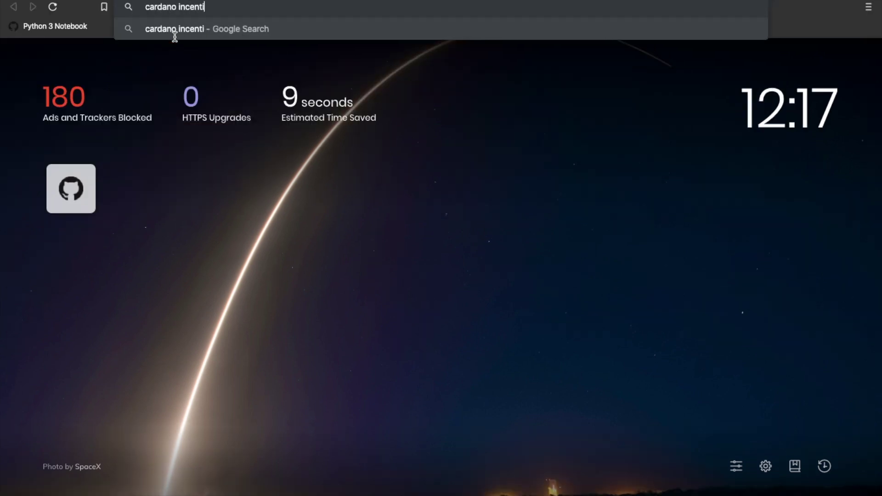
text(vized)
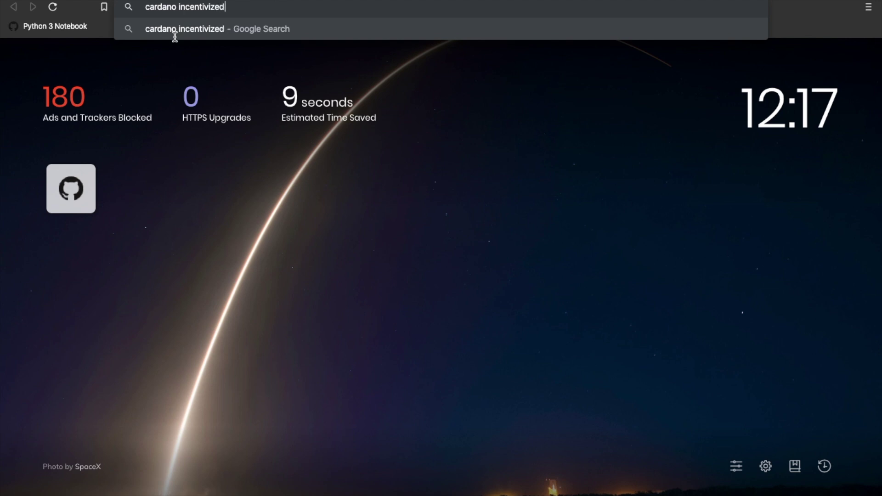
text( testnet)
key(Return)
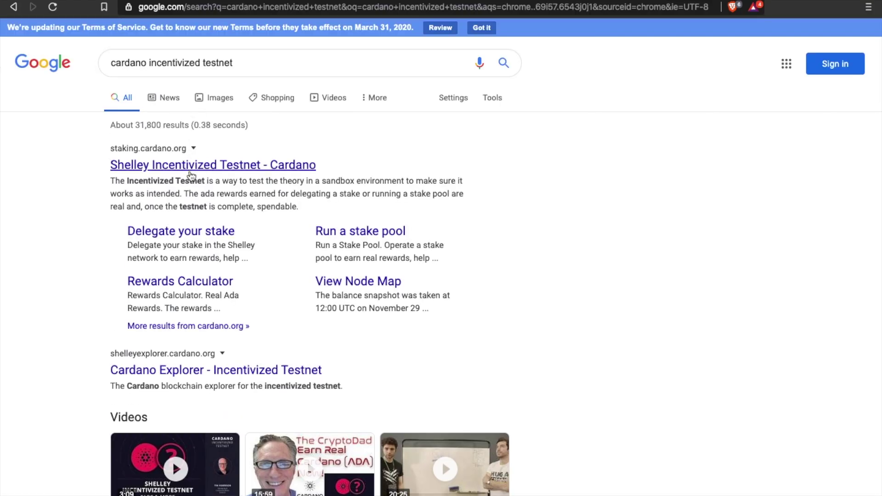
Open the 'Shelley Incentivized Testnet - Cardano' result and skim the top of staking.cardano.org.
click(191, 170)
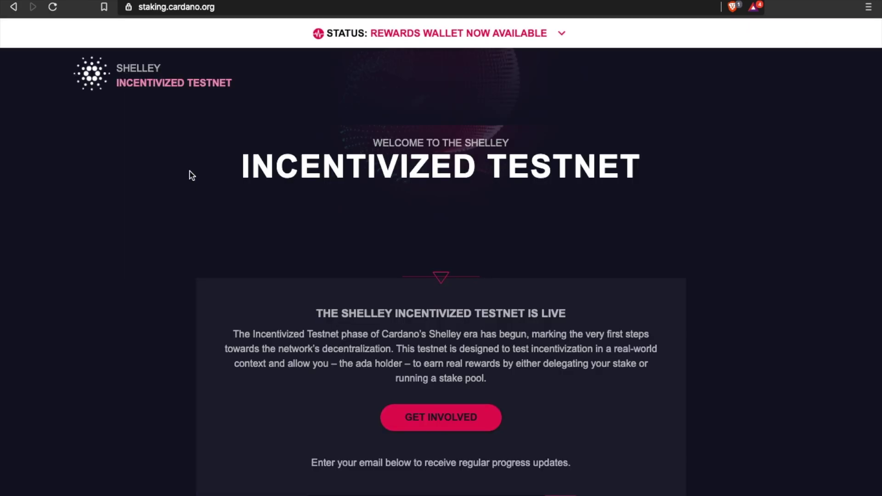
scroll(275, 212, down, 15)
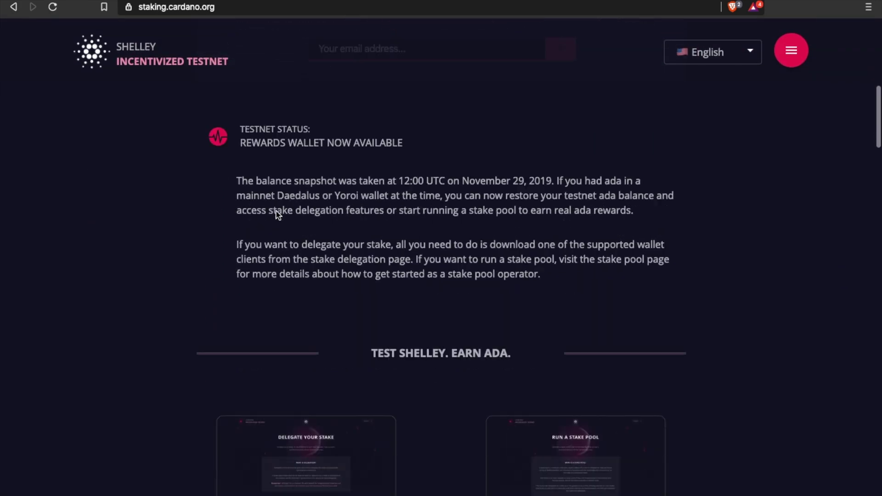
scroll(278, 215, down, 6)
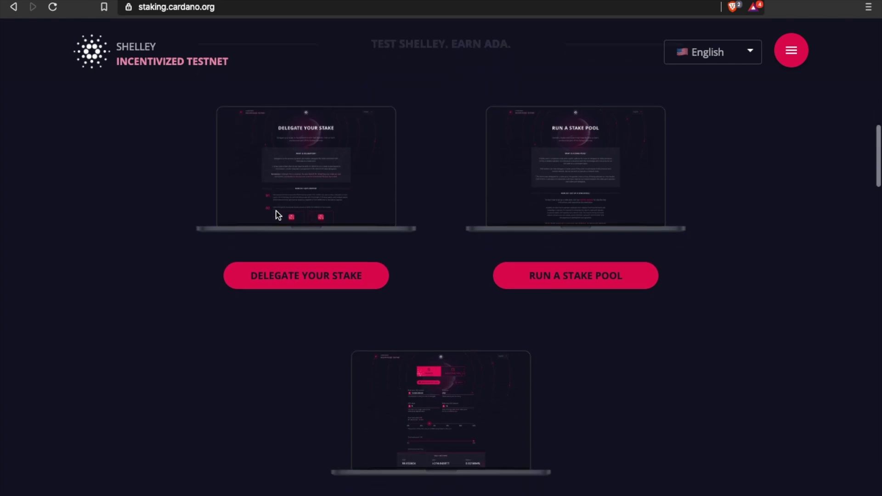
scroll(278, 216, down, 3)
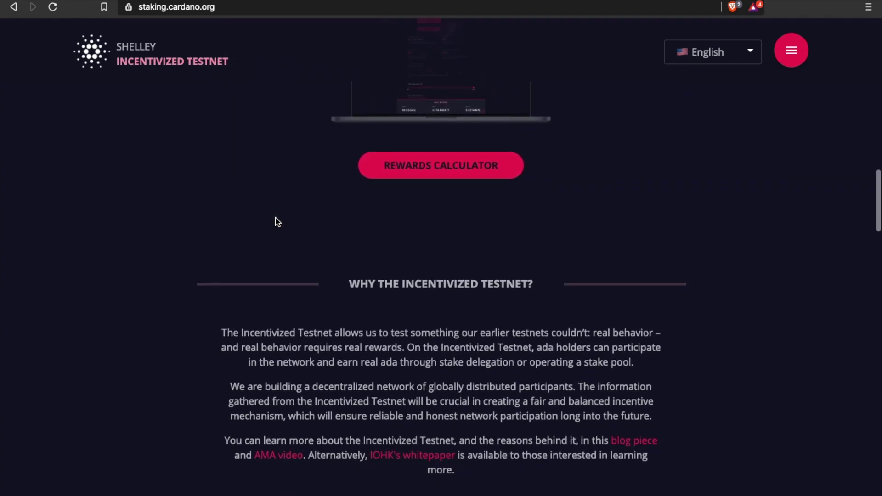
scroll(278, 222, down, 4)
scroll(276, 221, up, 10)
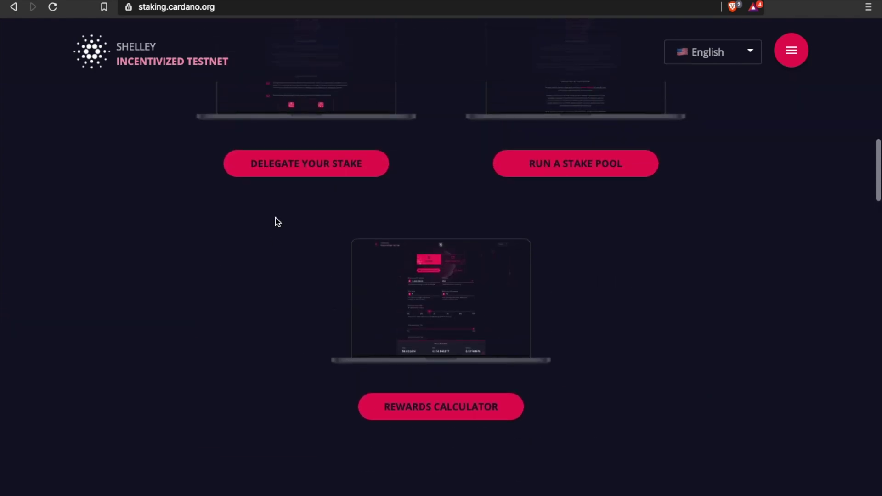
scroll(277, 230, up, 5)
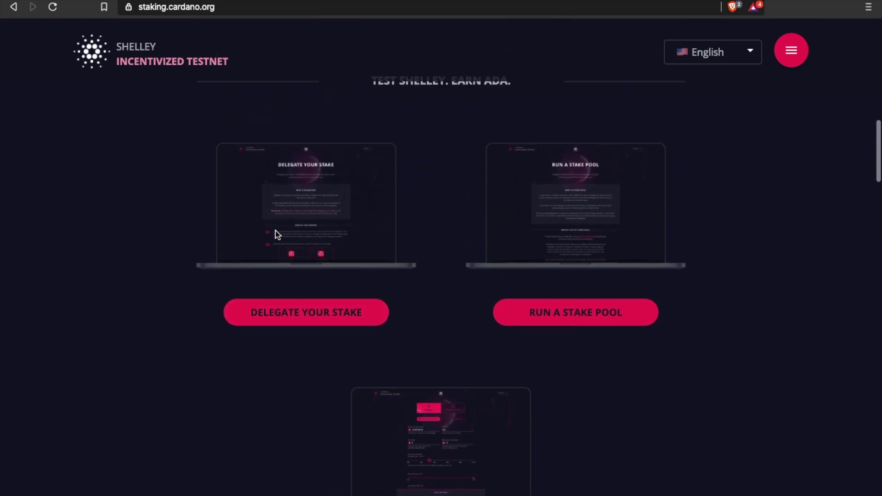
scroll(275, 233, down, 4)
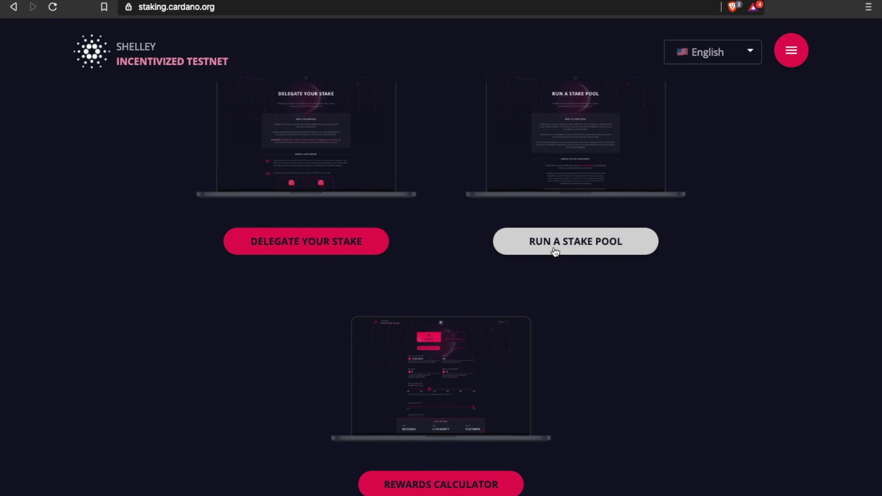
Read further down the overview, then return to the 'Test Shelley. Earn ADA.' stake buttons.
scroll(559, 251, down, 1)
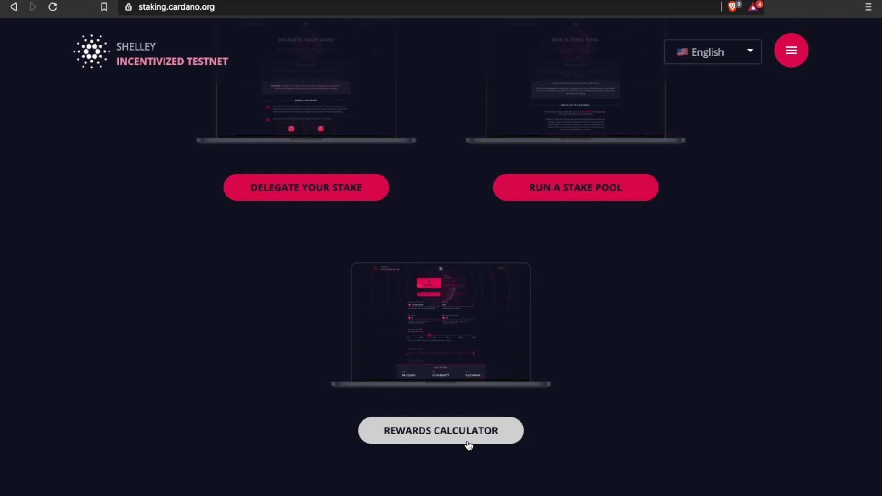
scroll(474, 443, down, 5)
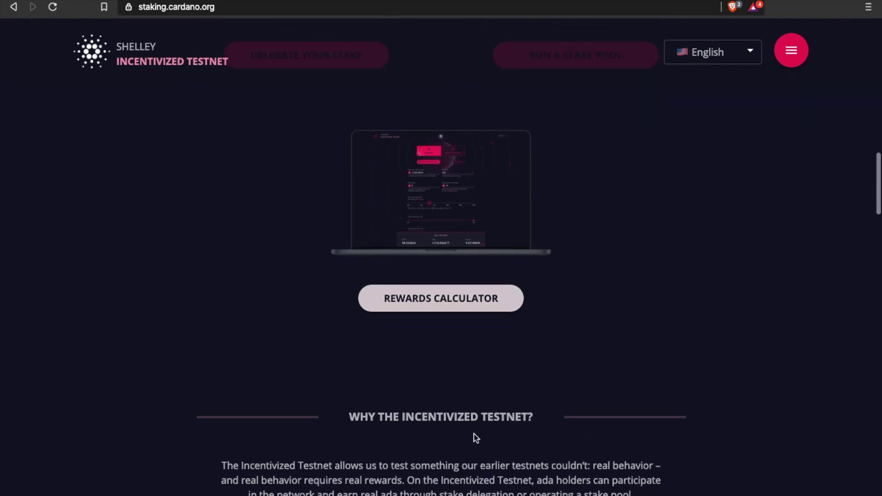
scroll(474, 437, down, 8)
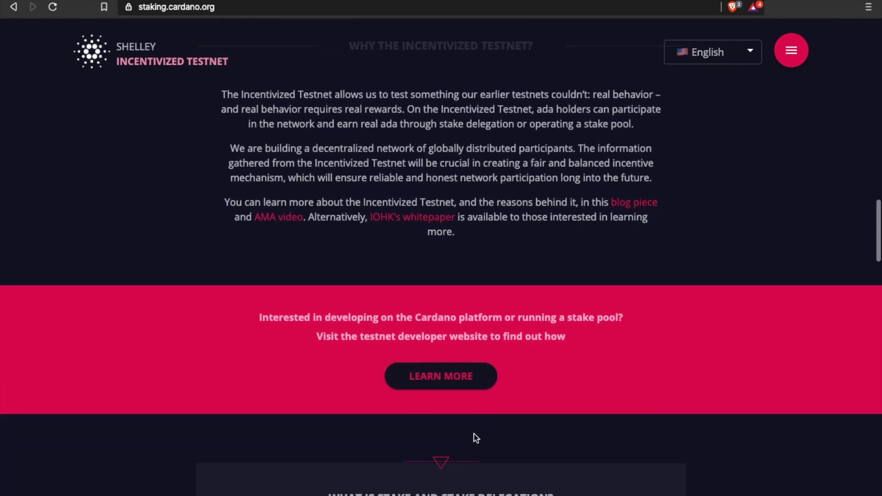
scroll(474, 436, down, 15)
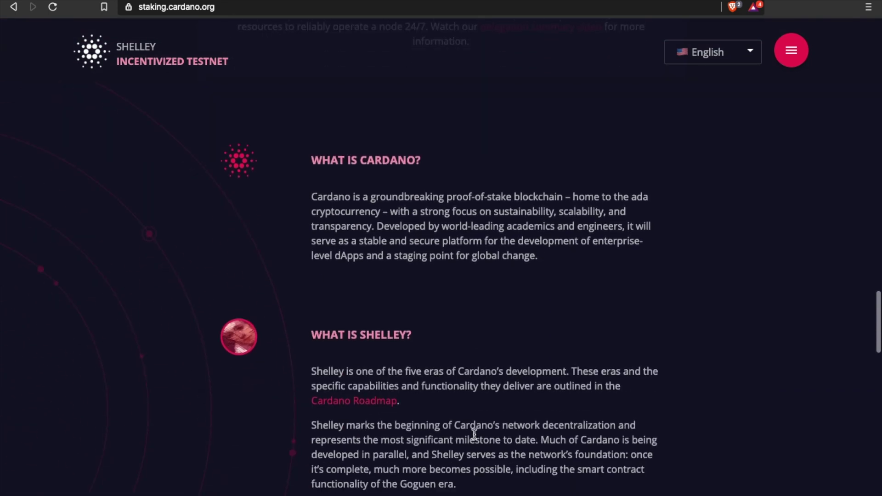
scroll(474, 434, down, 7)
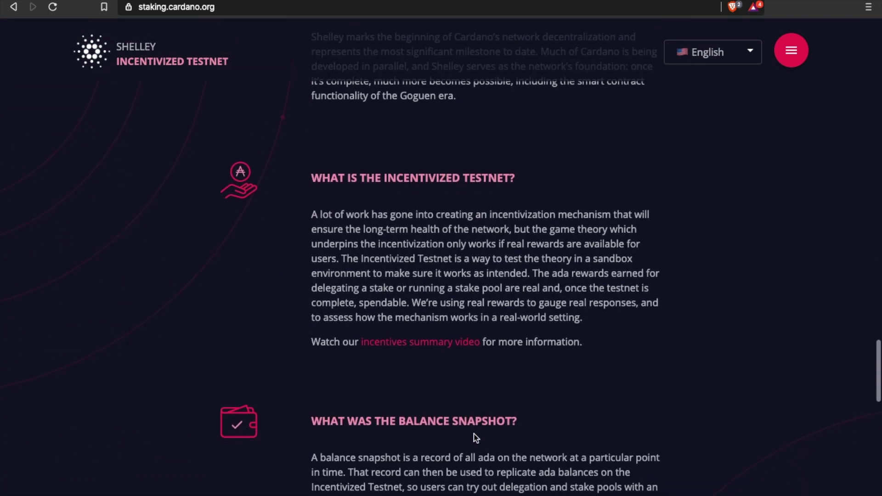
scroll(474, 434, down, 7)
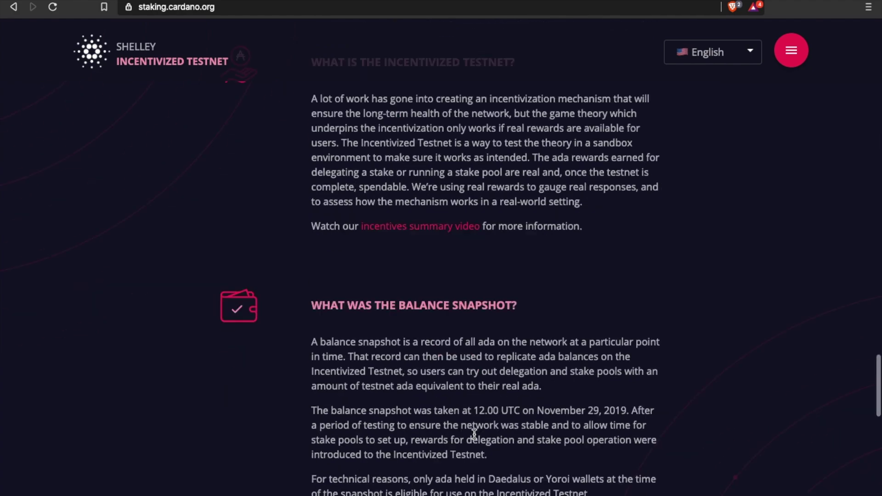
scroll(474, 434, up, 20)
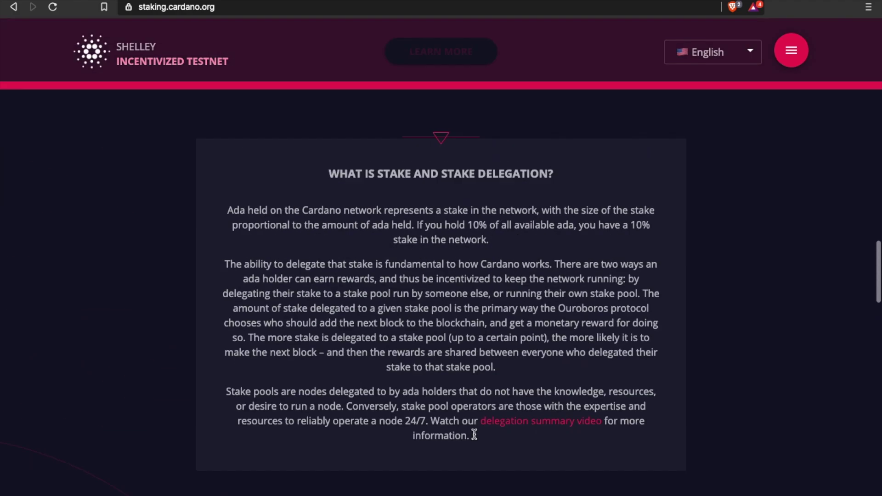
scroll(475, 437, up, 12)
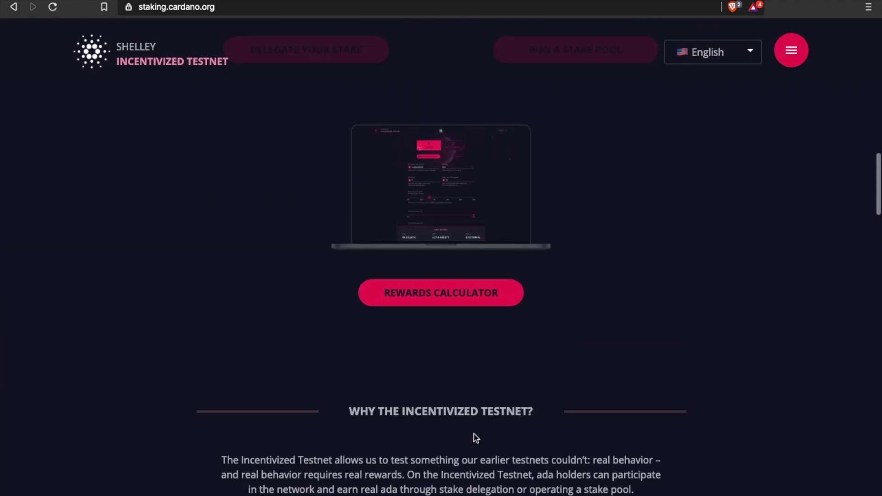
scroll(476, 438, up, 4)
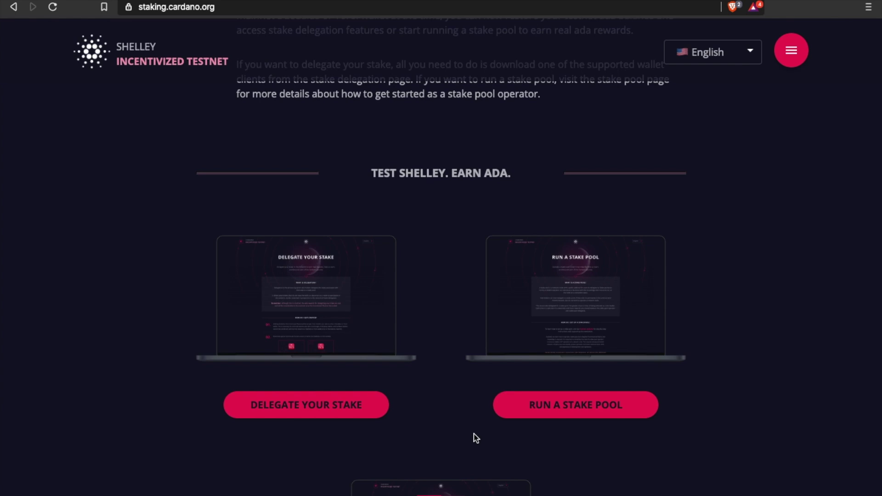
On the Delegate Your Stake page, download the macOS Daedalus 2.3.1-ITN1 wallet.
click(348, 417)
scroll(352, 384, down, 5)
scroll(352, 384, down, 10)
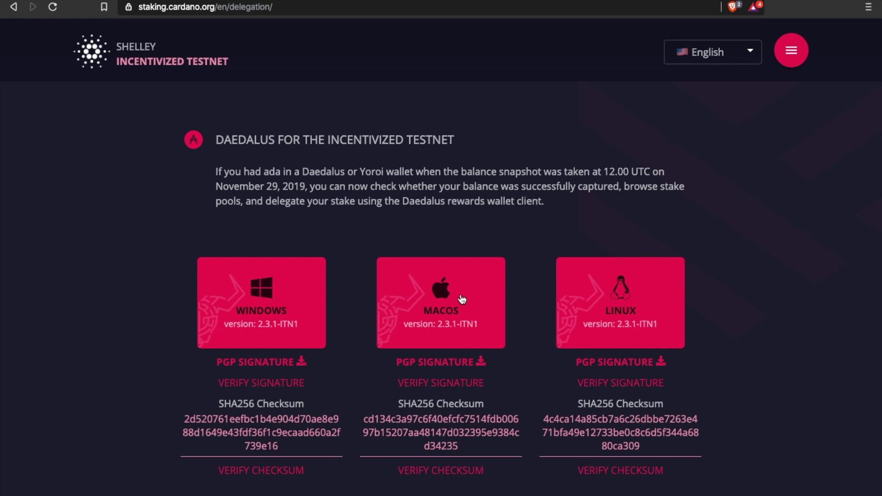
click(437, 322)
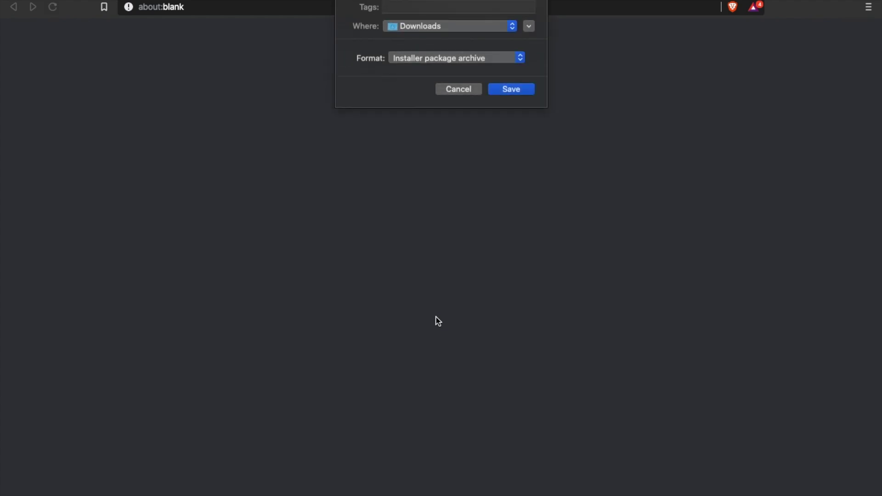
Save the Daedalus installer to Downloads as an Installer package archive.
click(485, 62)
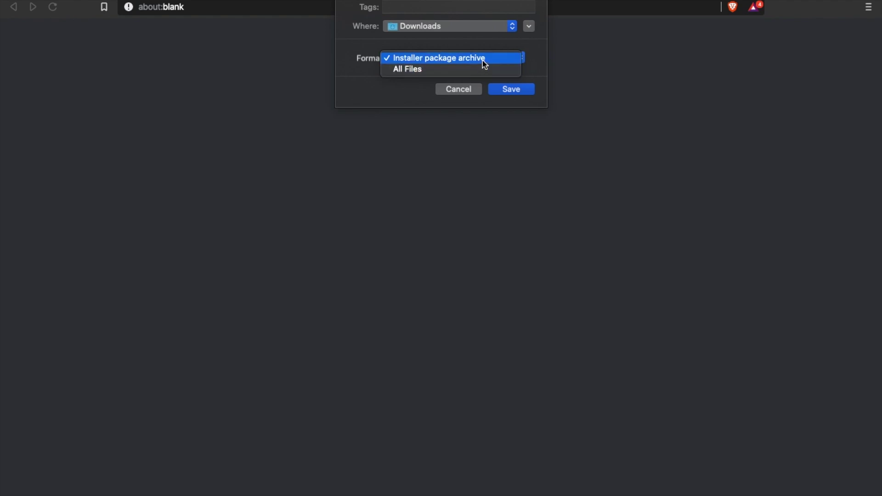
click(485, 64)
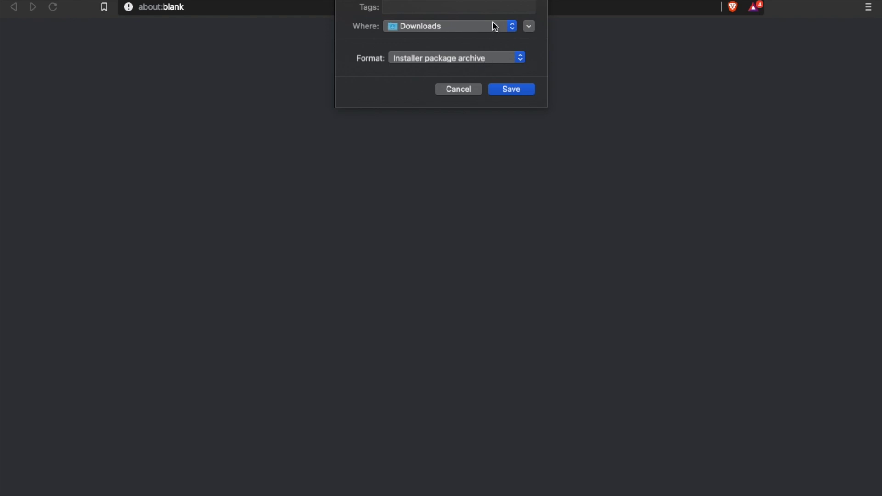
click(504, 95)
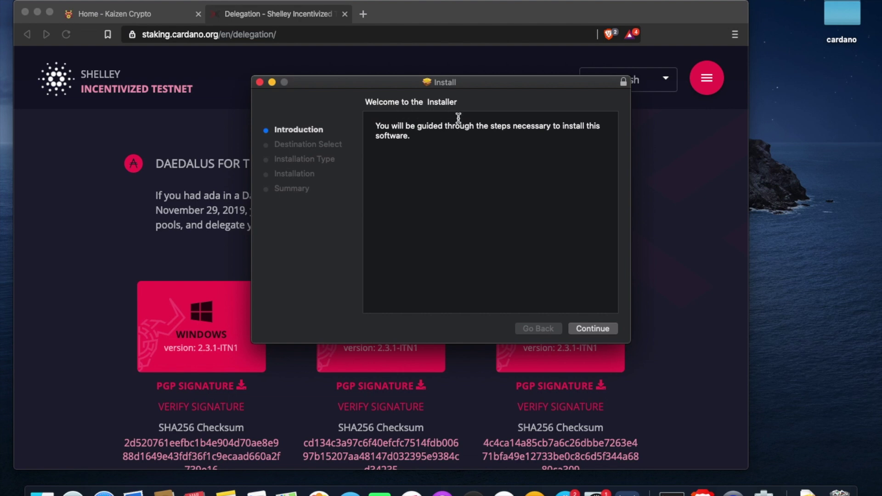
Install Daedalus on the Macbook Pro disk, authorising with the account password.
click(589, 335)
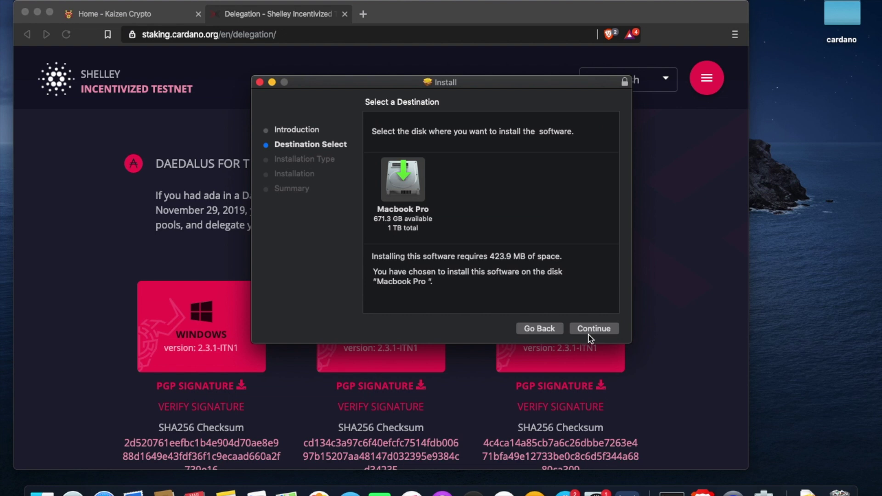
click(592, 330)
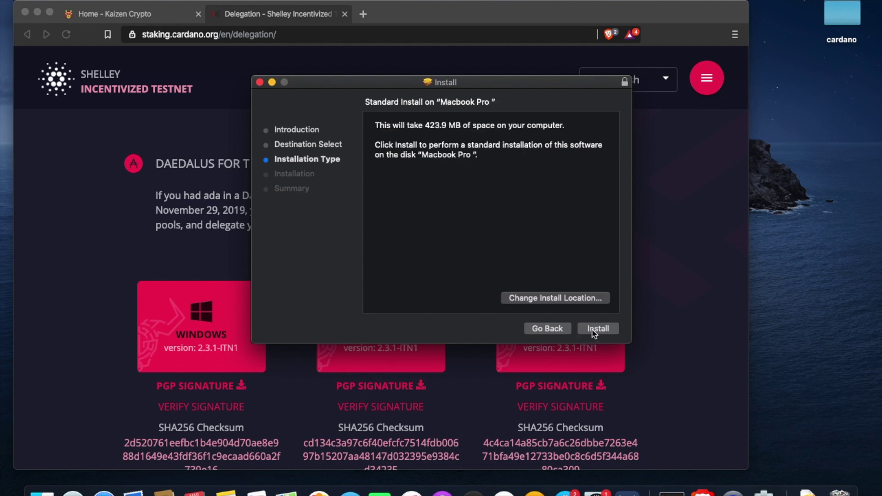
click(594, 330)
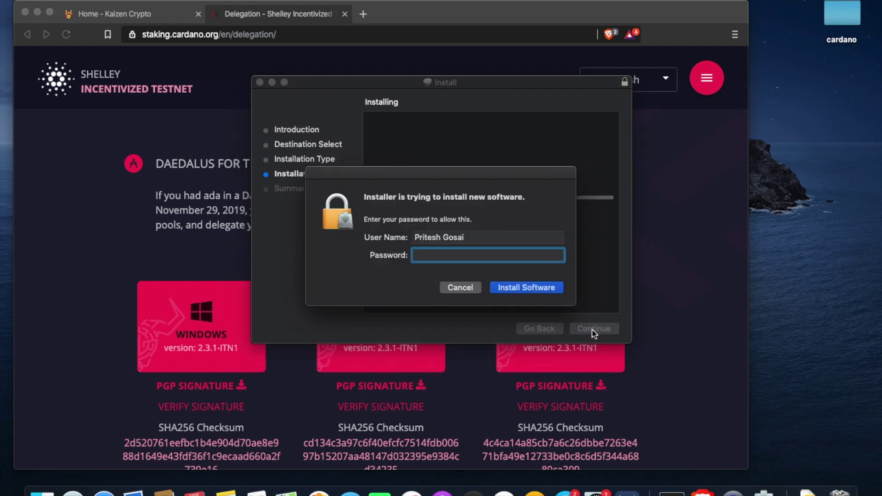
text(•••••)
key(Return)
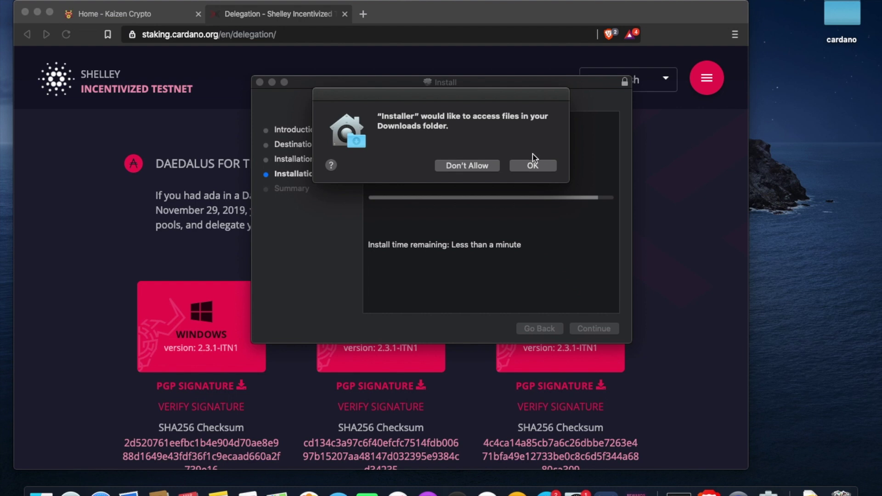
Allow Downloads folder access, close the finished installer and move the package to the Trash.
click(532, 167)
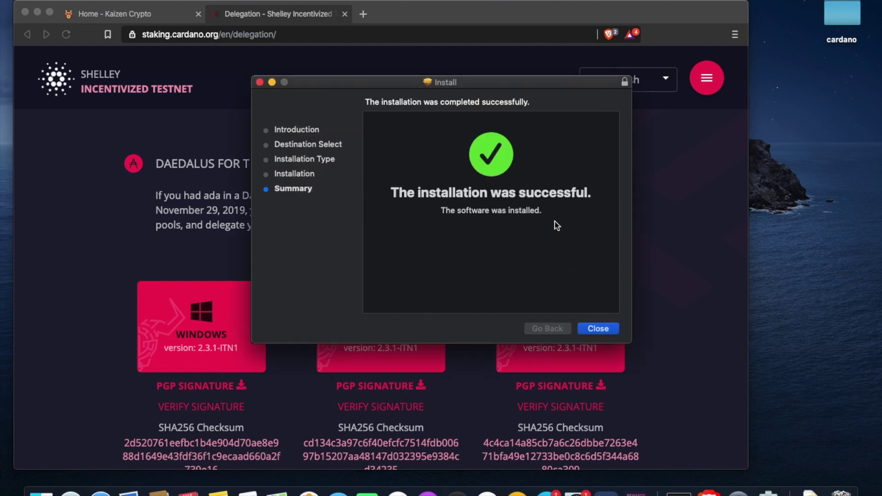
click(598, 329)
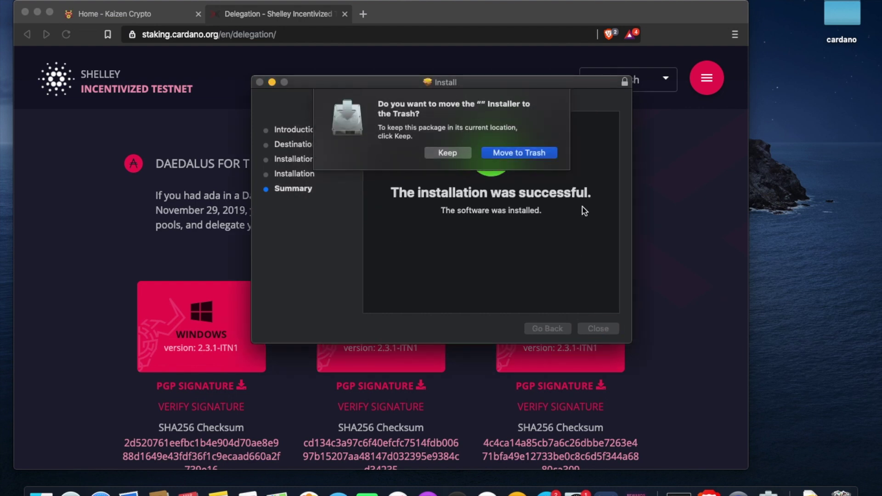
click(535, 159)
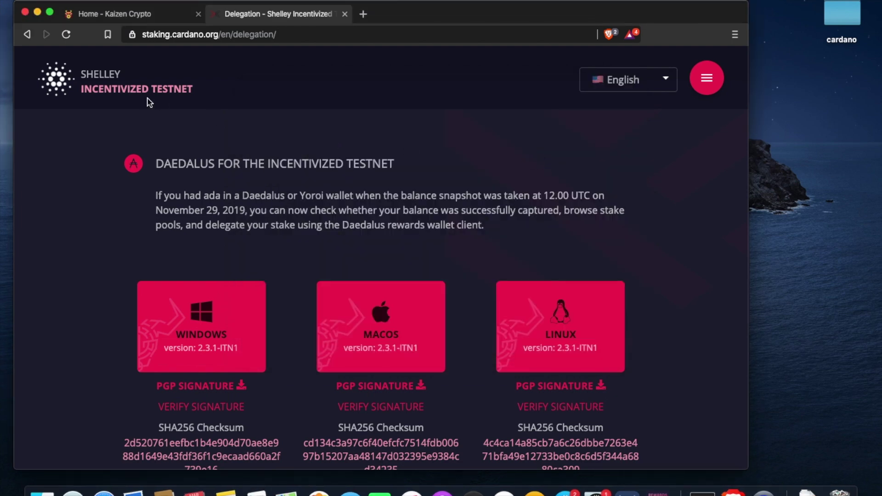
Minimize Brave, dismiss the QuickTime open dialog and launch Daedalus - Rewards v1 from the Dock.
click(38, 12)
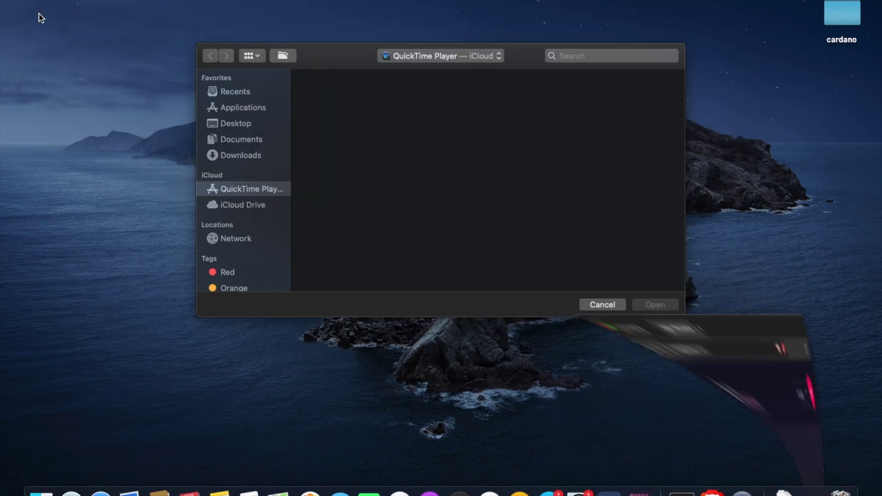
click(602, 305)
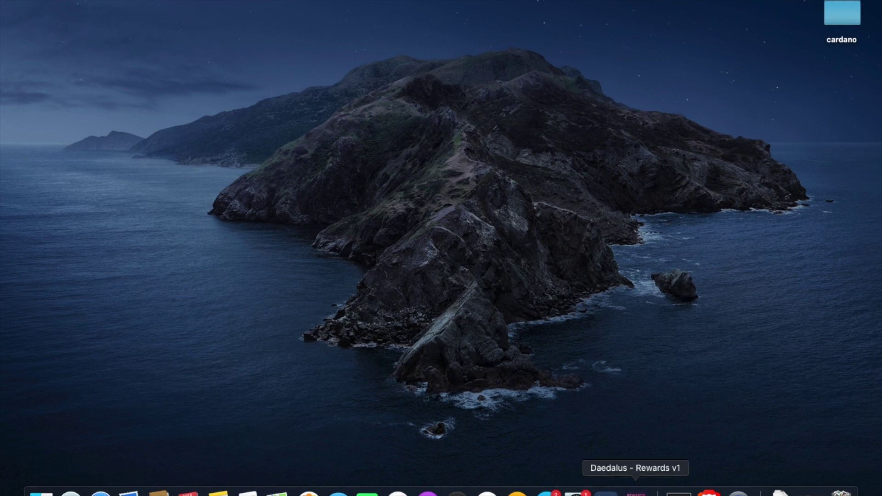
click(636, 491)
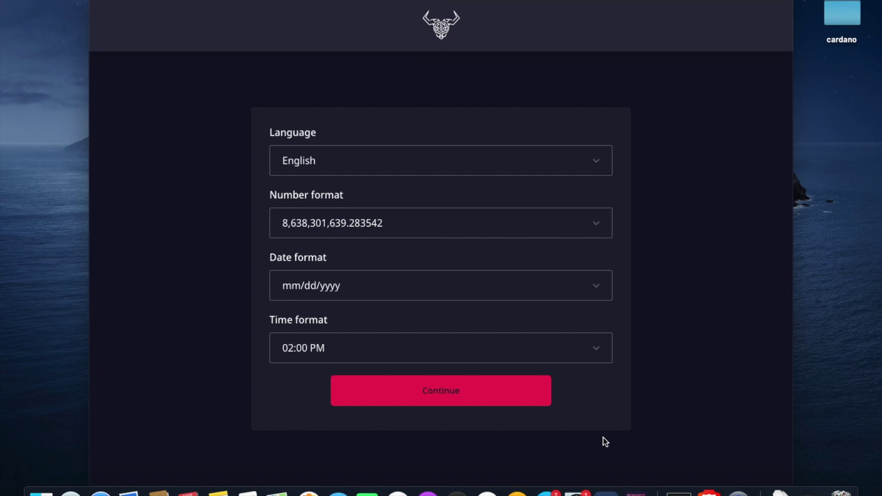
Keep English with mm/dd/yyyy dates, agree to the terms of service and acknowledge the testnet notice.
click(475, 399)
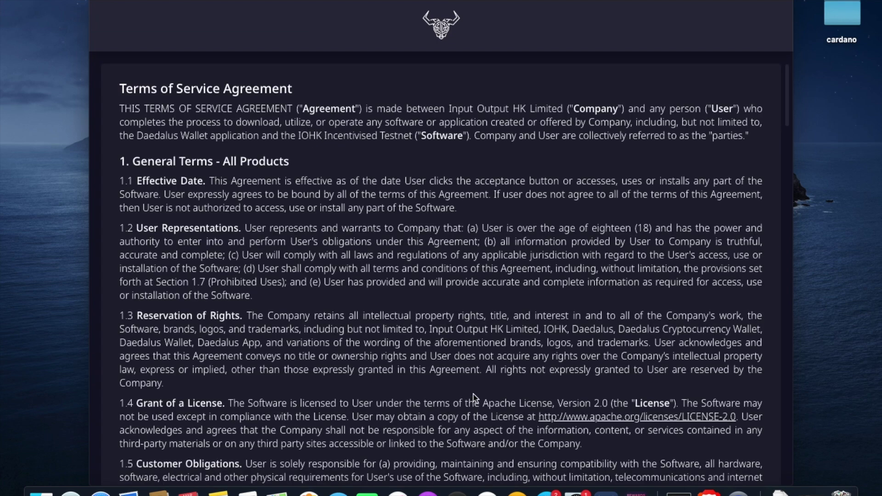
scroll(473, 394, down, 15)
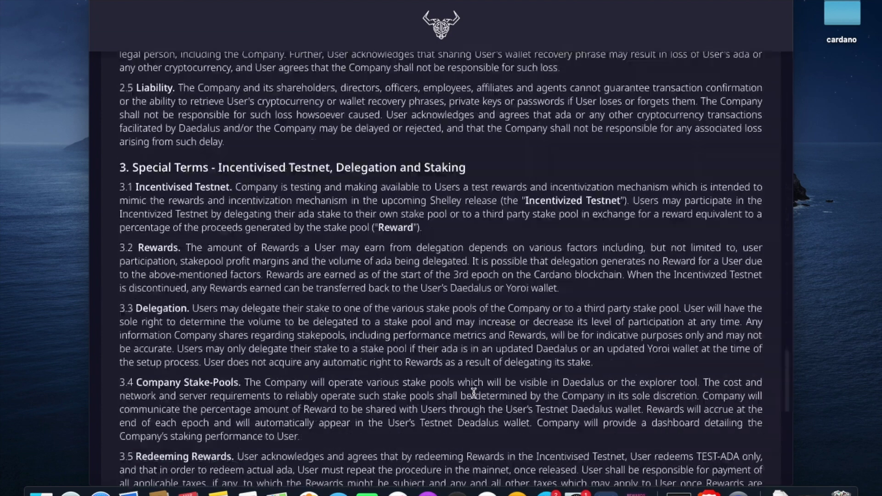
scroll(473, 393, down, 6)
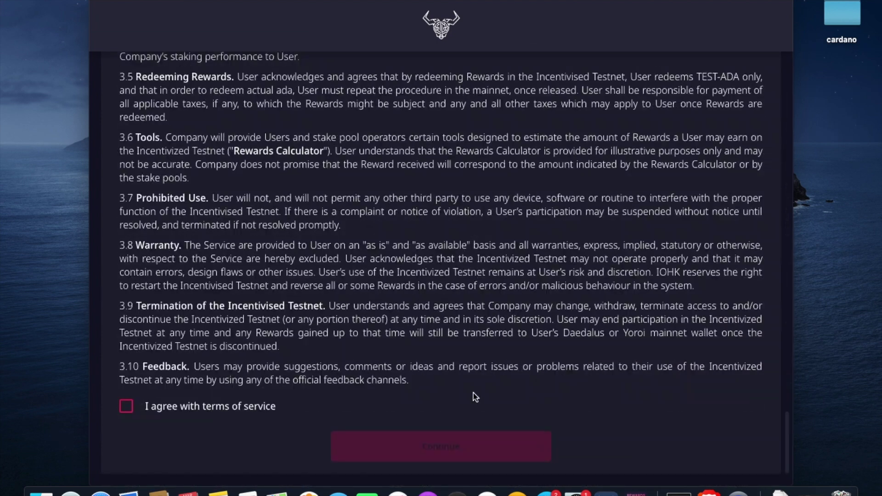
click(127, 412)
click(399, 443)
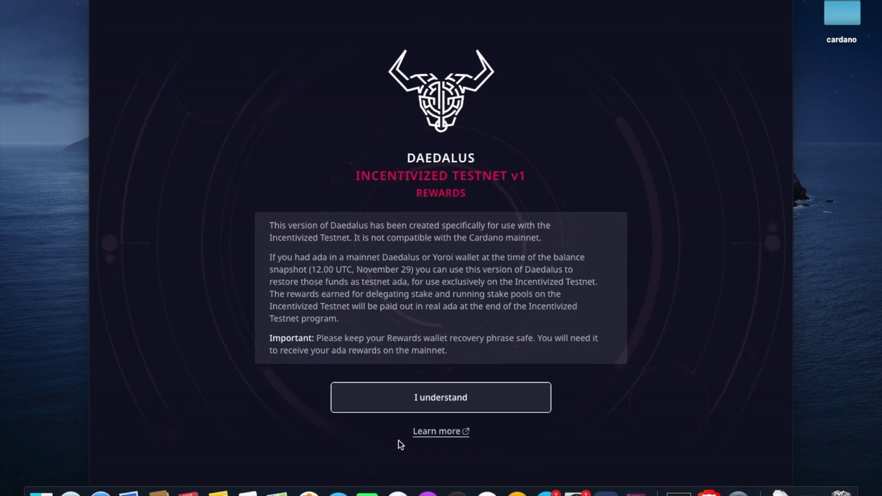
click(393, 411)
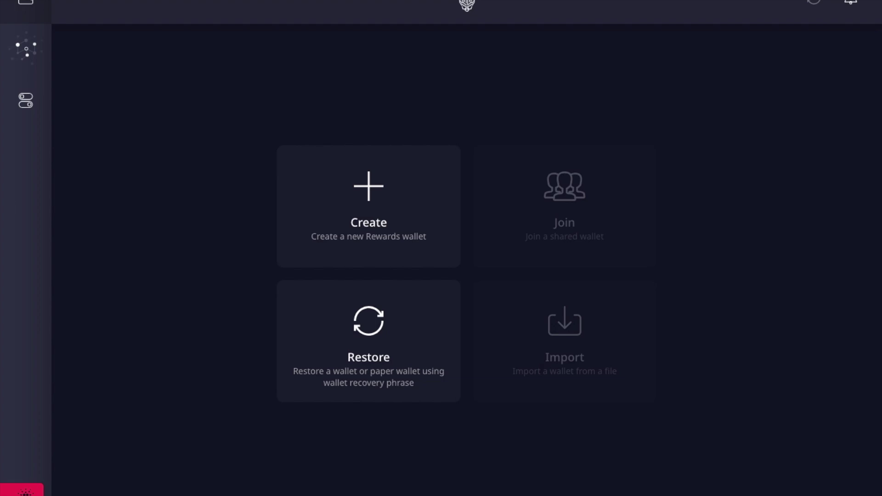
Choose Restore, then a Daedalus wallet of the 15-word Rewards wallet type.
click(397, 348)
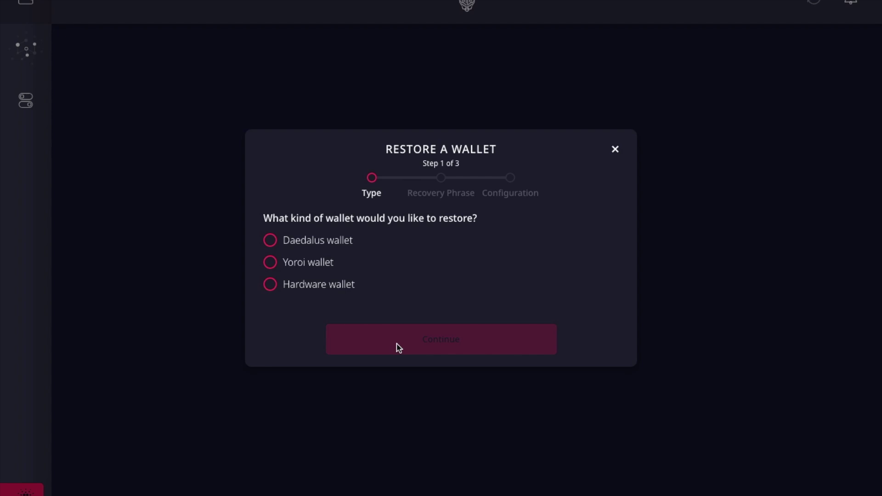
click(270, 240)
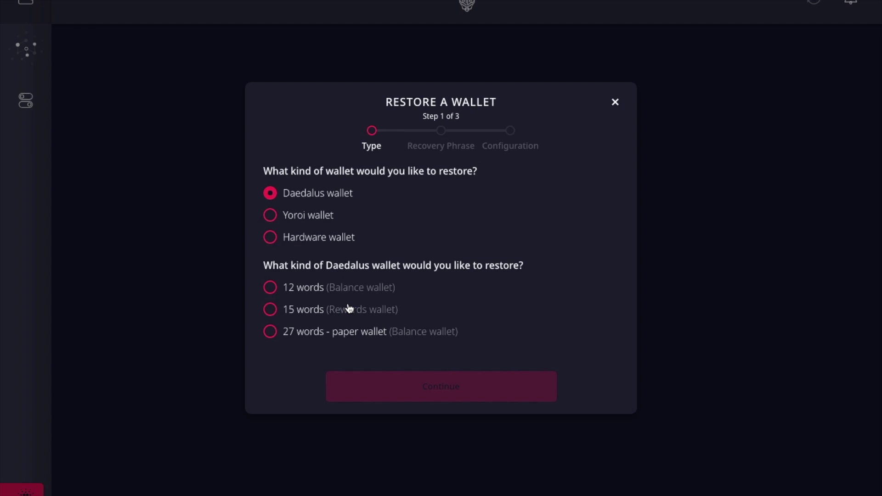
click(270, 310)
Continue to the Recovery Phrase step of the 15-word wallet restore.
click(389, 398)
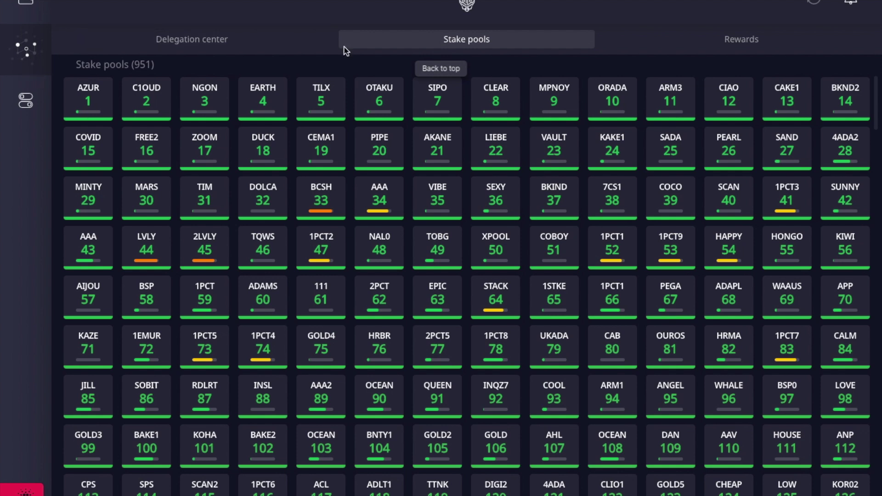
Scroll the stake pool grid to the bottom, ending with 1TOP1 at rank 951.
scroll(416, 159, down, 5)
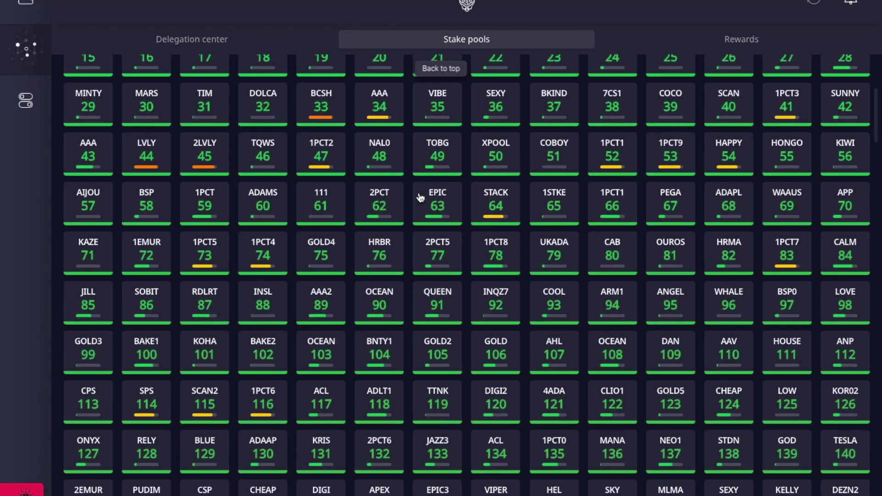
scroll(420, 198, down, 4)
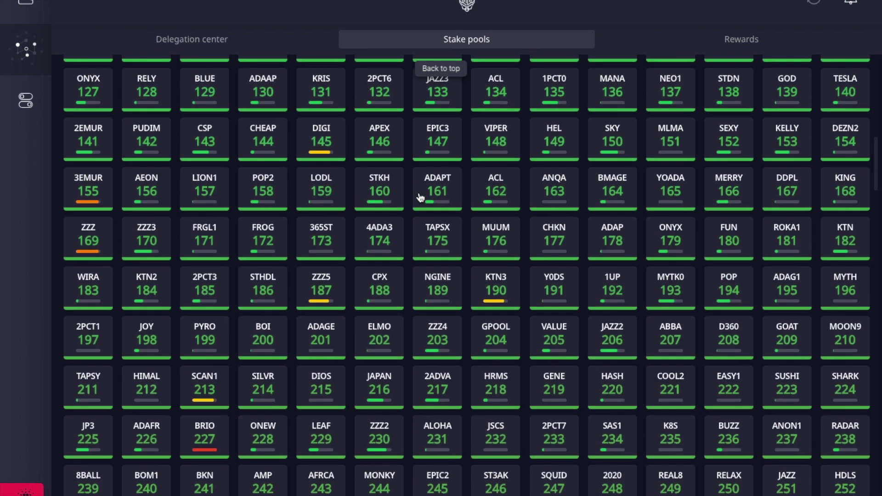
scroll(420, 198, up, 5)
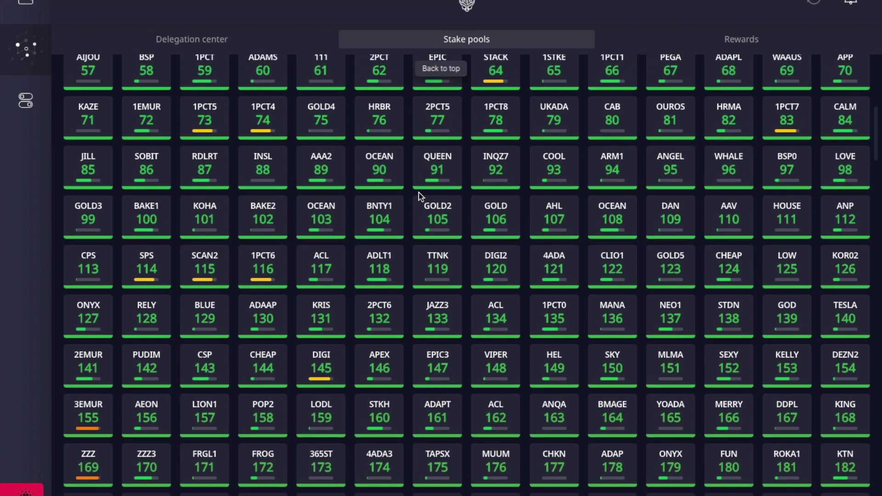
scroll(420, 197, up, 3)
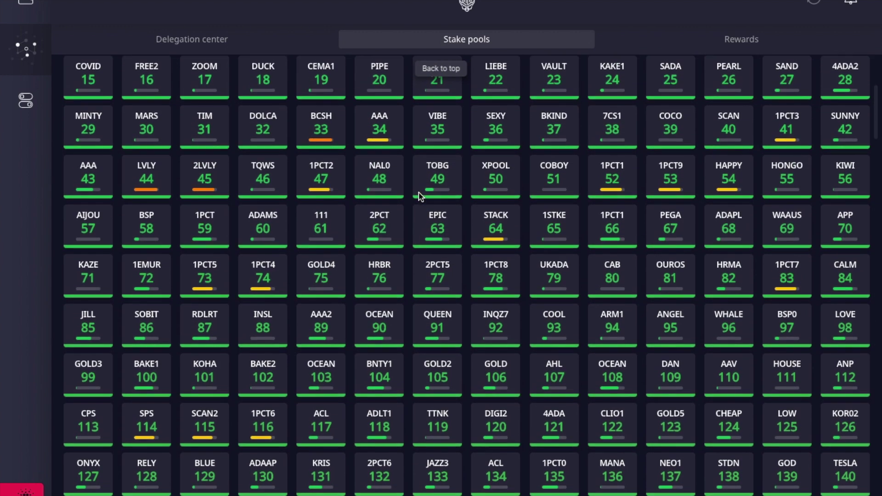
scroll(420, 198, up, 1)
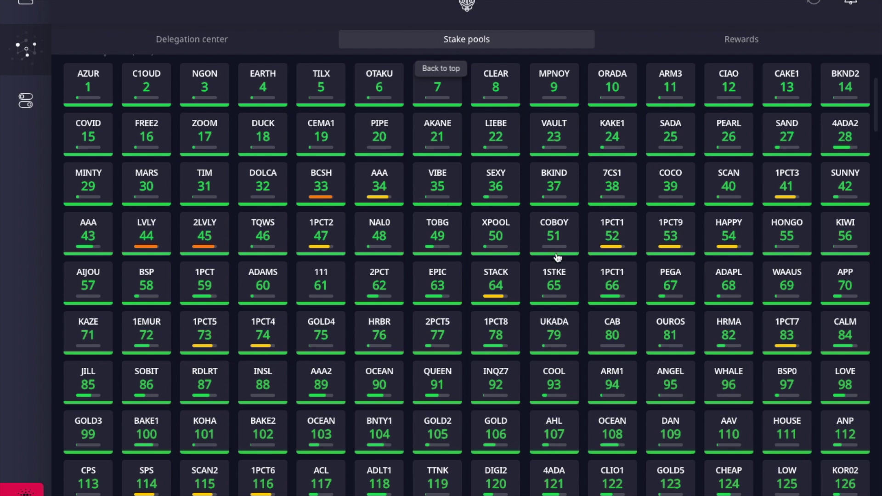
scroll(564, 344, down, 1)
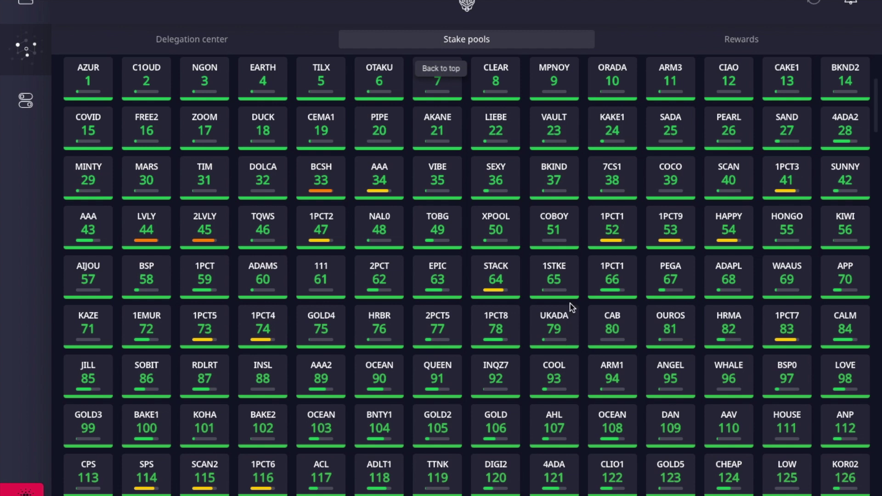
scroll(572, 308, down, 1)
scroll(572, 308, down, 1)
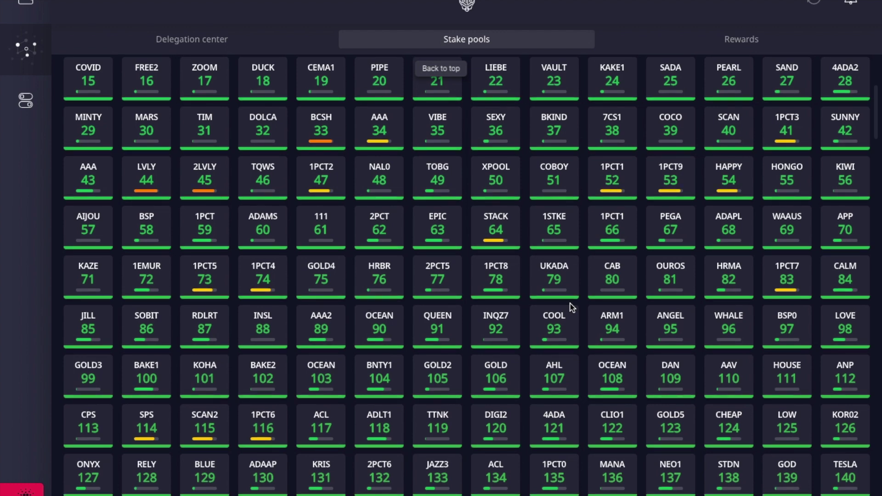
scroll(572, 308, down, 2)
scroll(572, 307, down, 8)
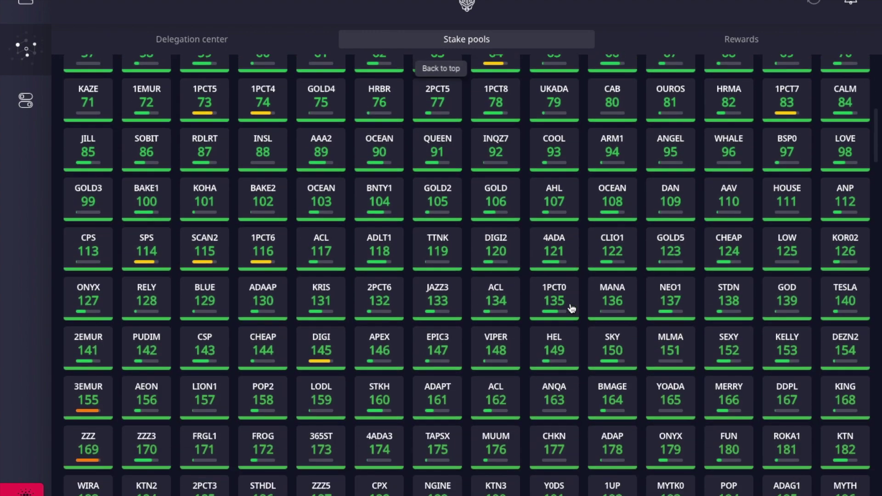
scroll(572, 308, down, 10)
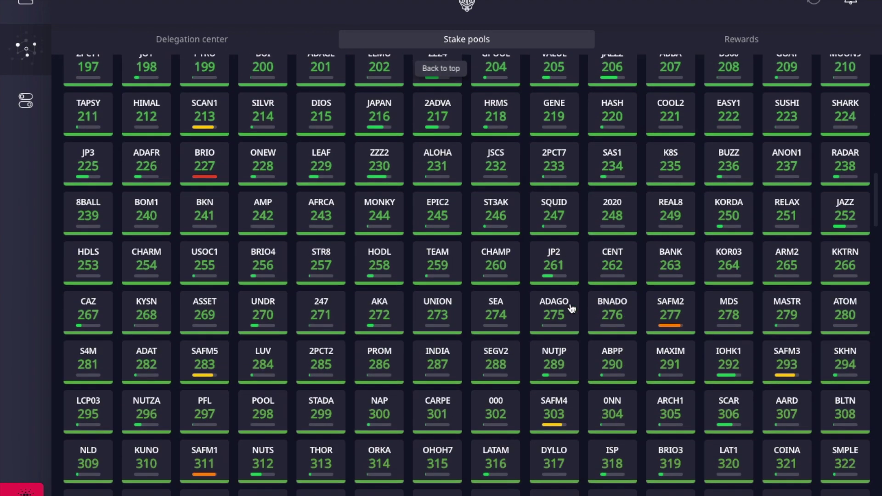
scroll(572, 308, down, 7)
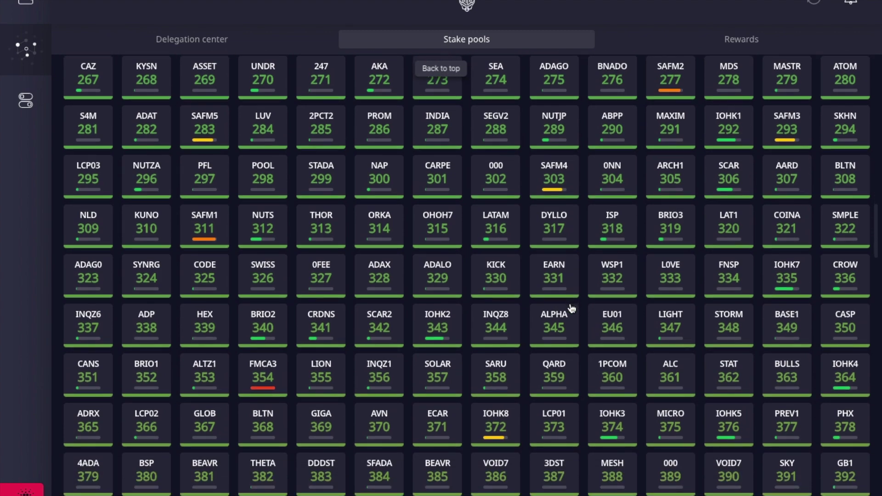
scroll(572, 307, down, 11)
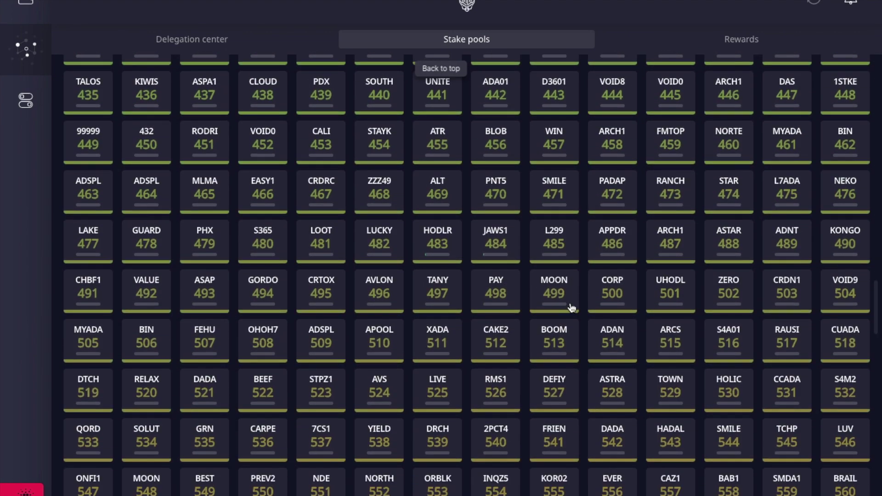
scroll(572, 308, down, 6)
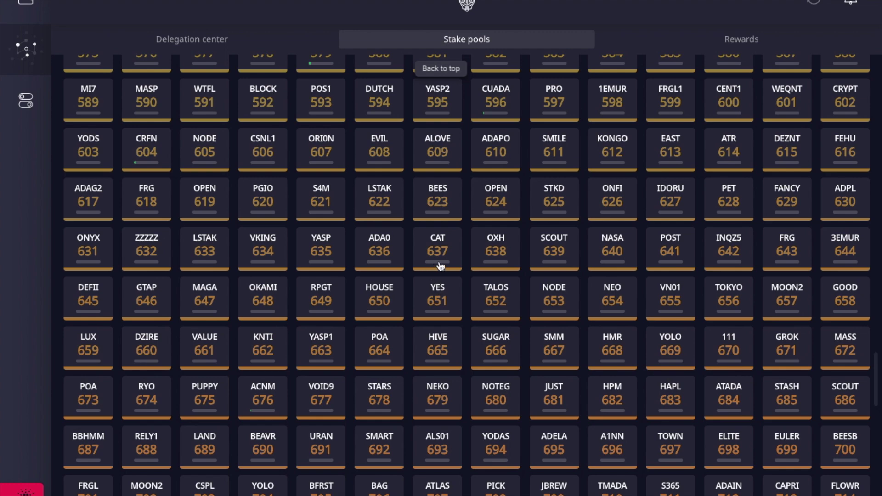
scroll(441, 268, down, 8)
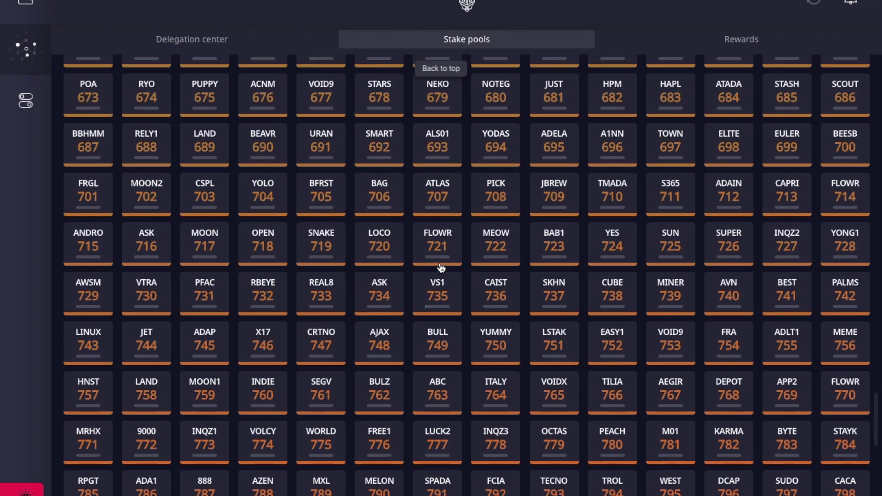
scroll(441, 268, down, 9)
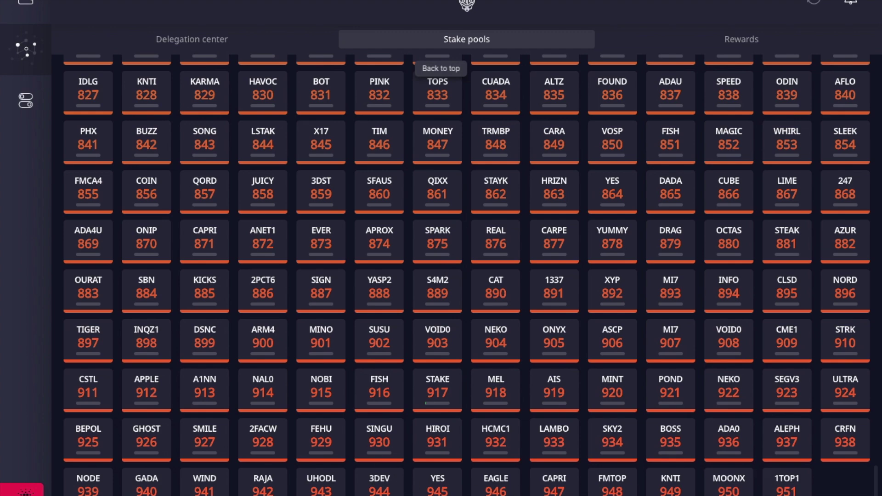
Scroll the Stake pools grid up to pools ranked about 85–210, such as JILL, GOLD3 and ZZZ.
scroll(595, 283, up, 11)
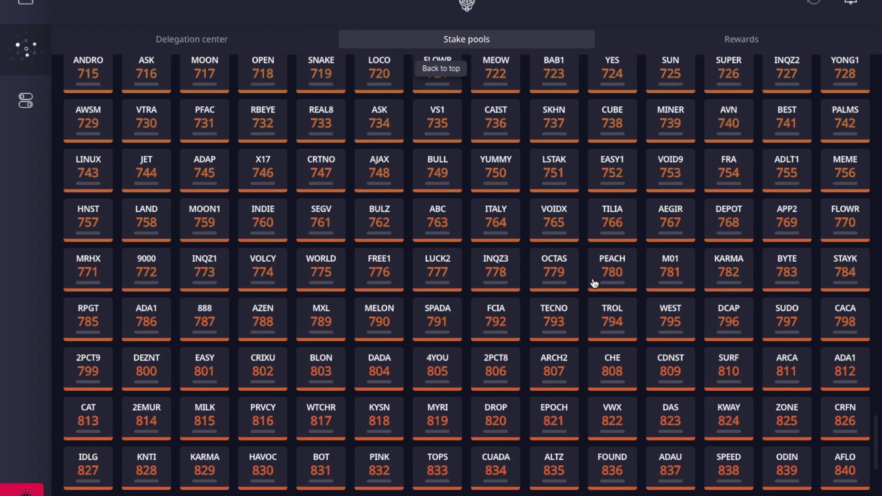
scroll(595, 283, down, 11)
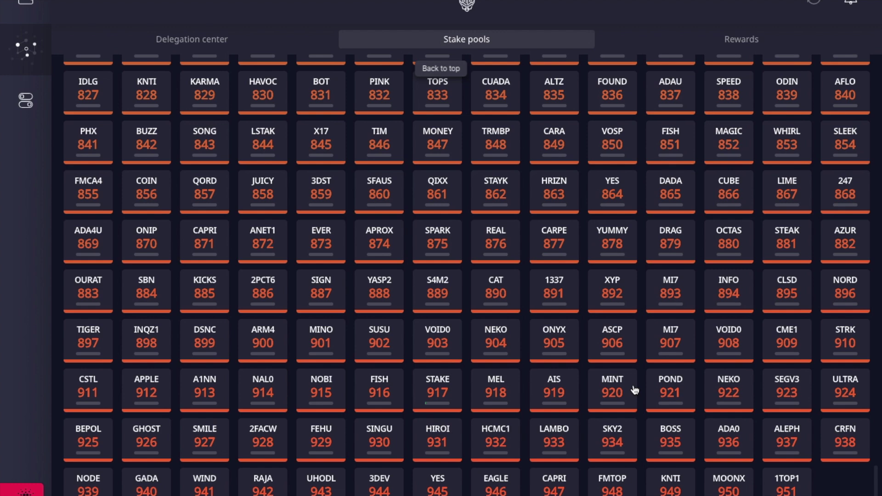
scroll(635, 390, up, 2)
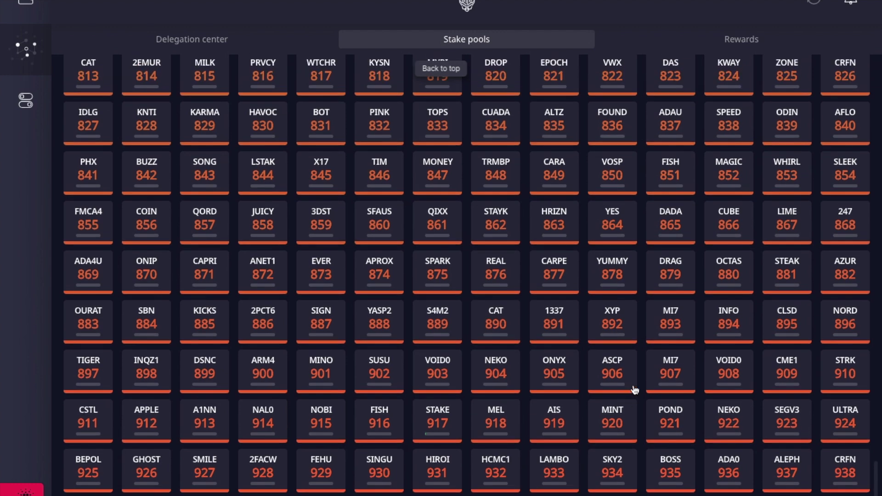
scroll(635, 390, up, 5)
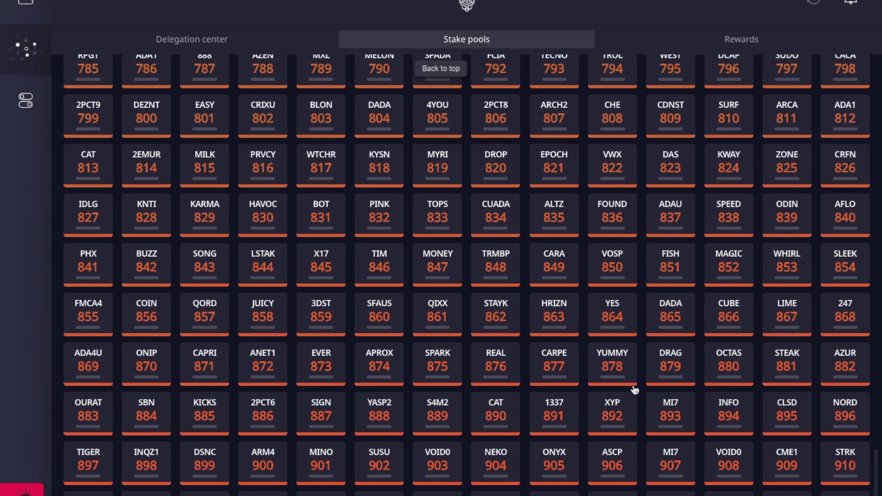
scroll(635, 390, up, 4)
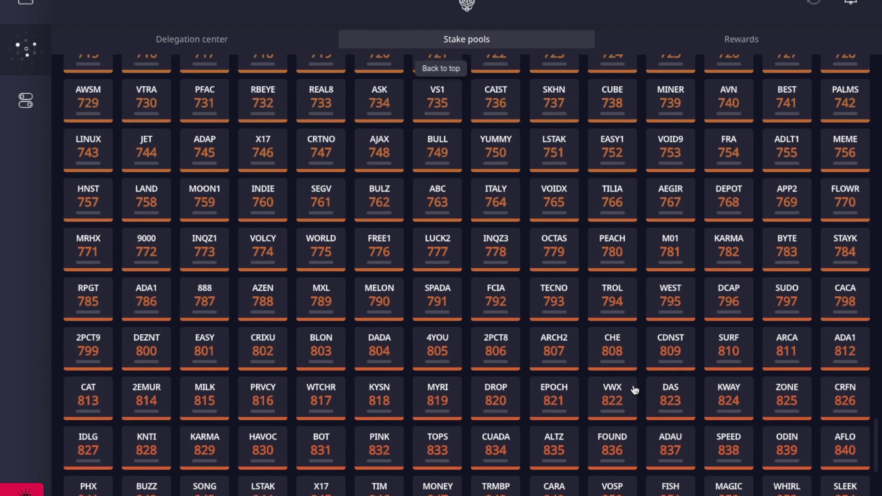
scroll(635, 390, up, 6)
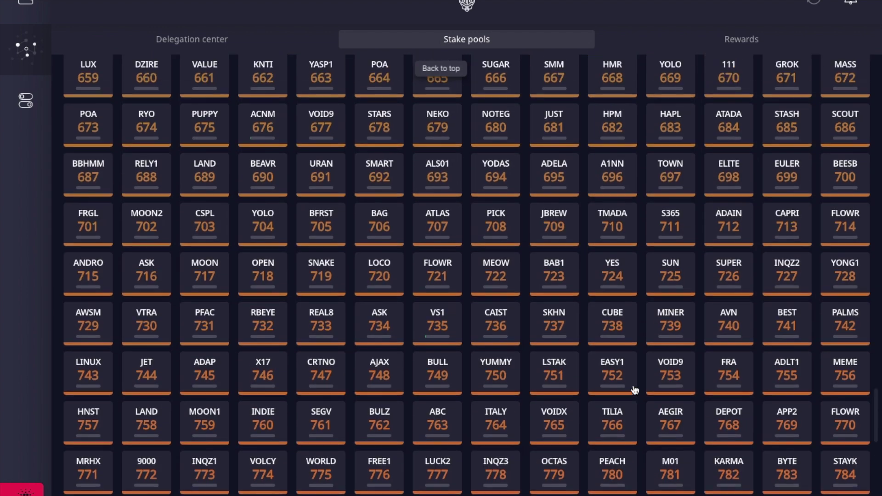
scroll(633, 390, up, 4)
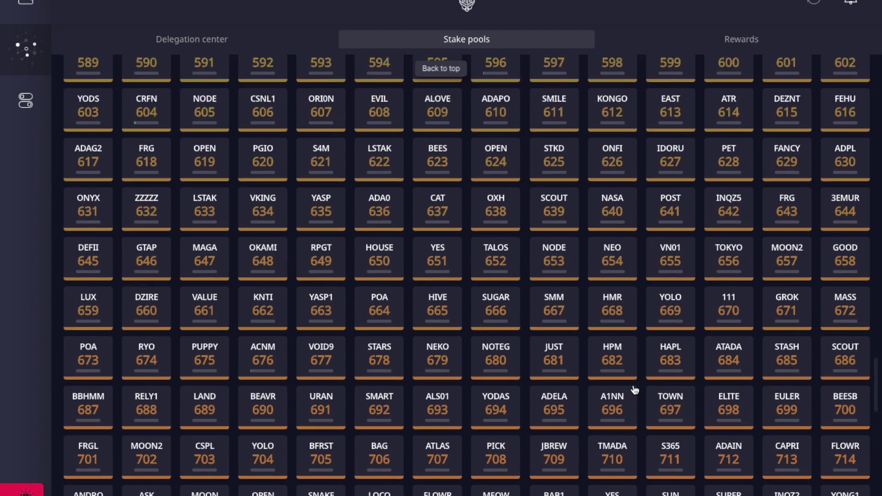
scroll(635, 390, up, 3)
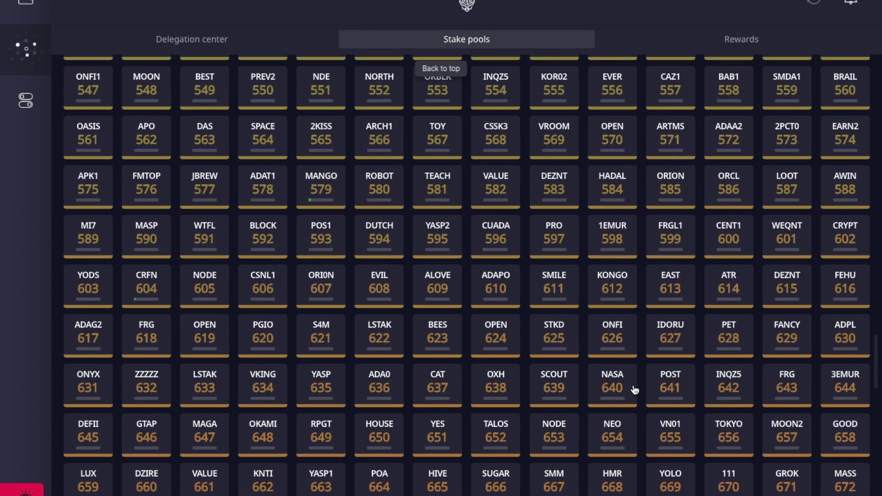
scroll(634, 390, up, 2)
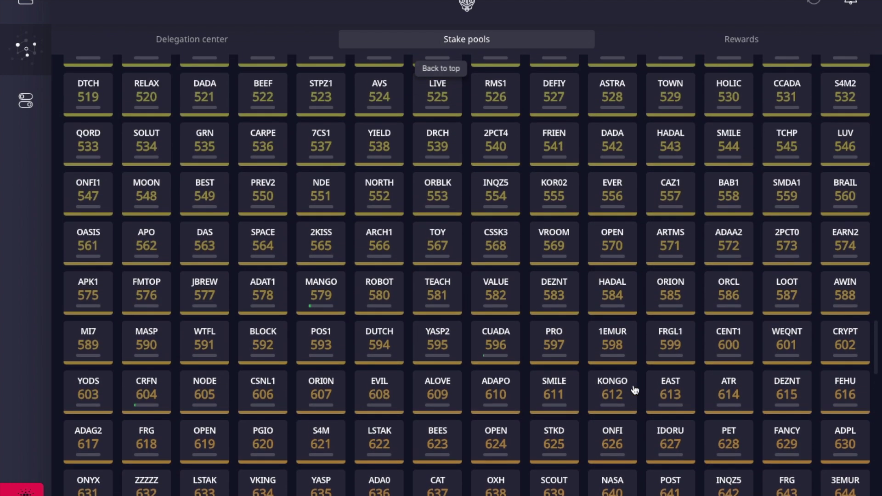
scroll(634, 390, up, 2)
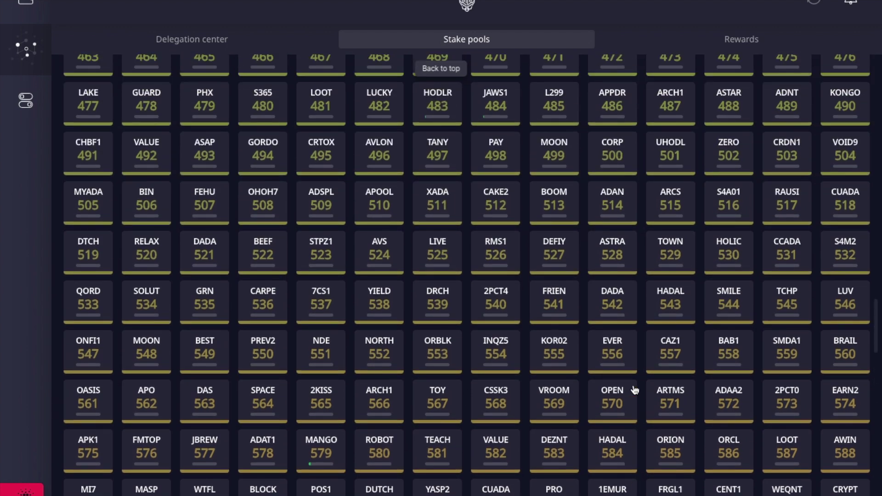
scroll(635, 390, up, 4)
scroll(634, 387, up, 5)
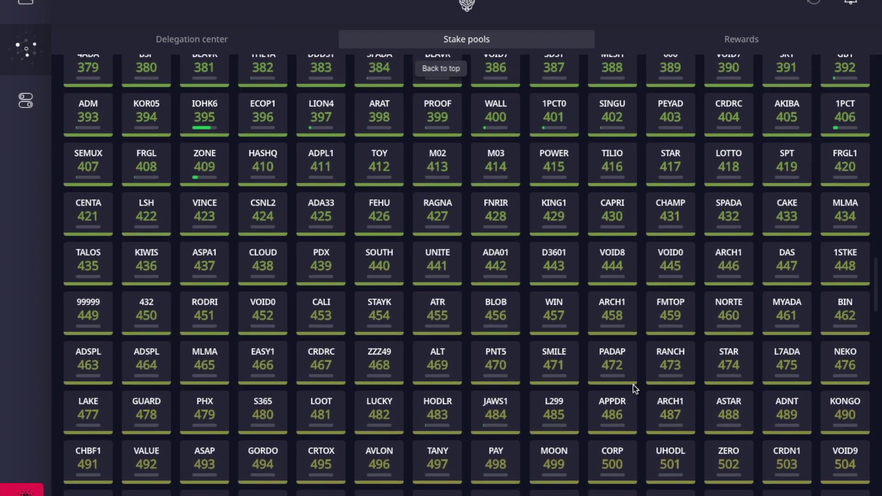
scroll(634, 388, up, 1)
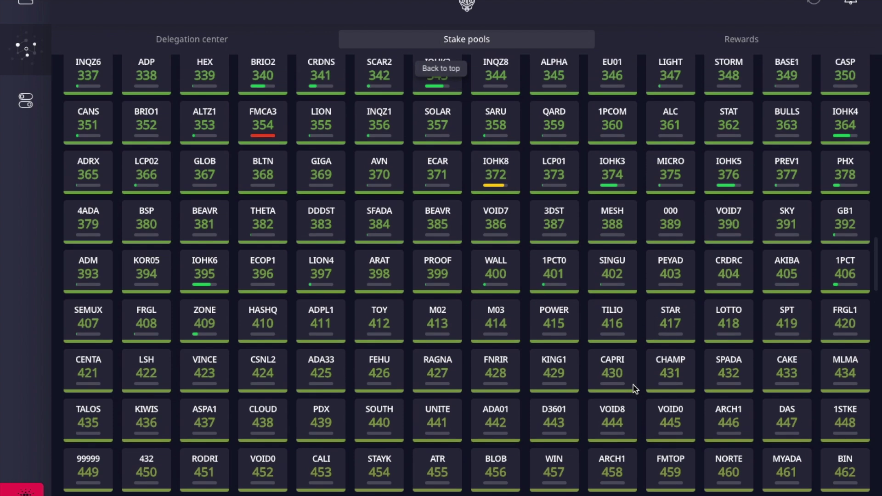
scroll(635, 391, up, 1)
scroll(634, 390, up, 1)
scroll(635, 390, up, 3)
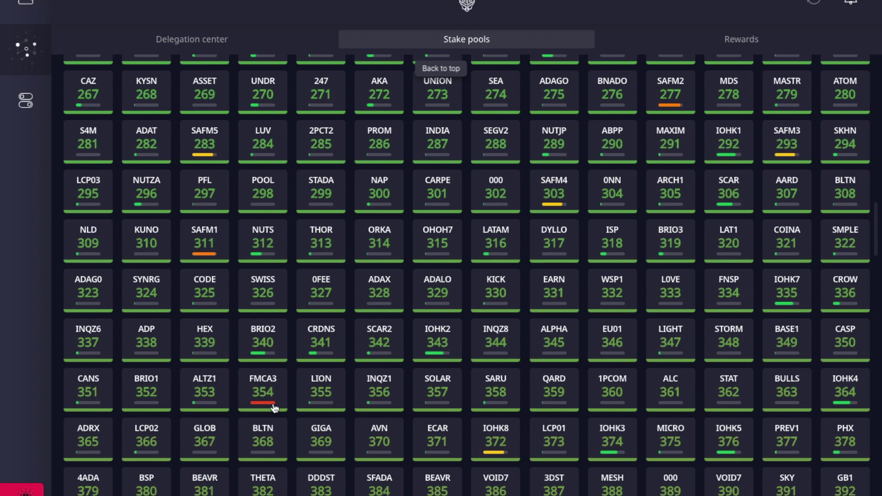
scroll(342, 337, up, 1)
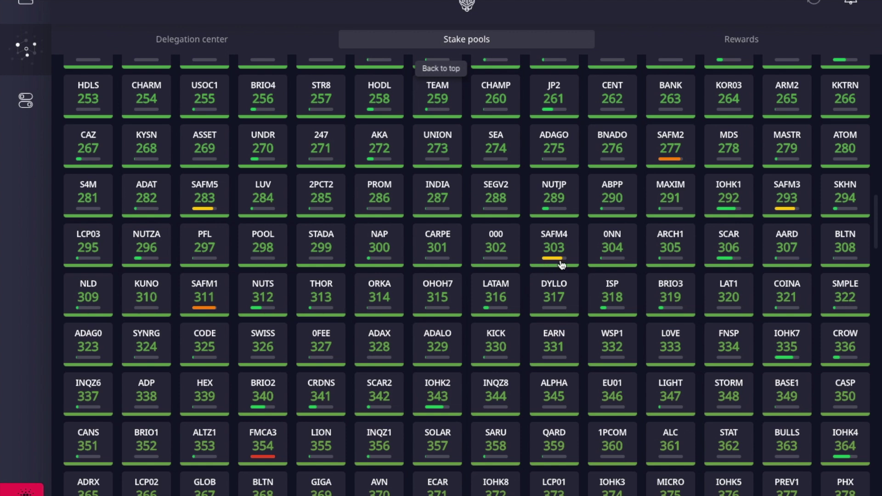
scroll(350, 365, down, 2)
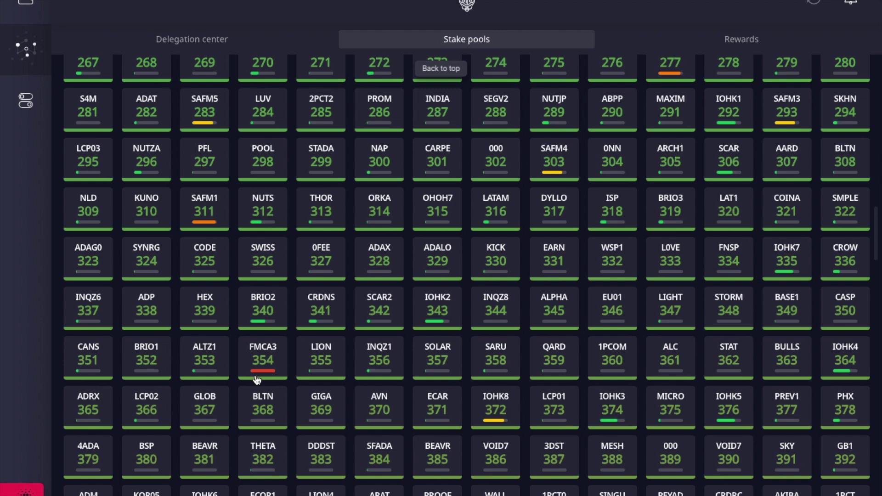
scroll(279, 371, up, 3)
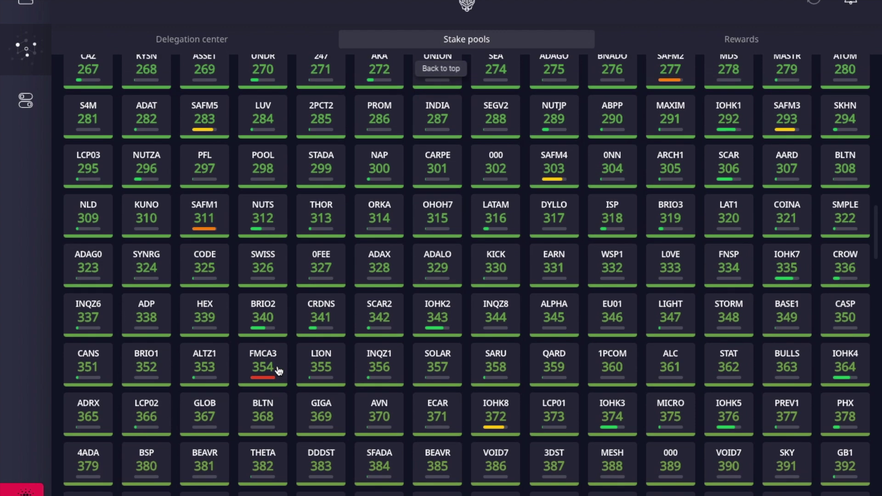
scroll(279, 371, up, 4)
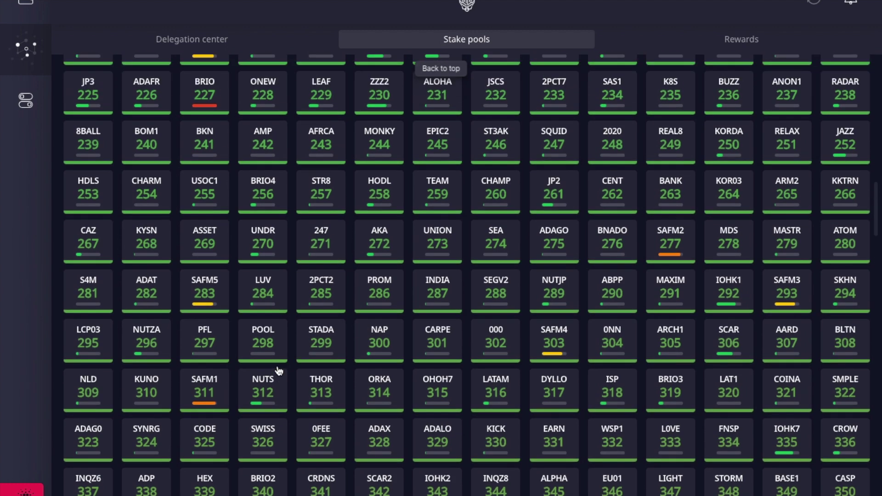
scroll(279, 371, up, 3)
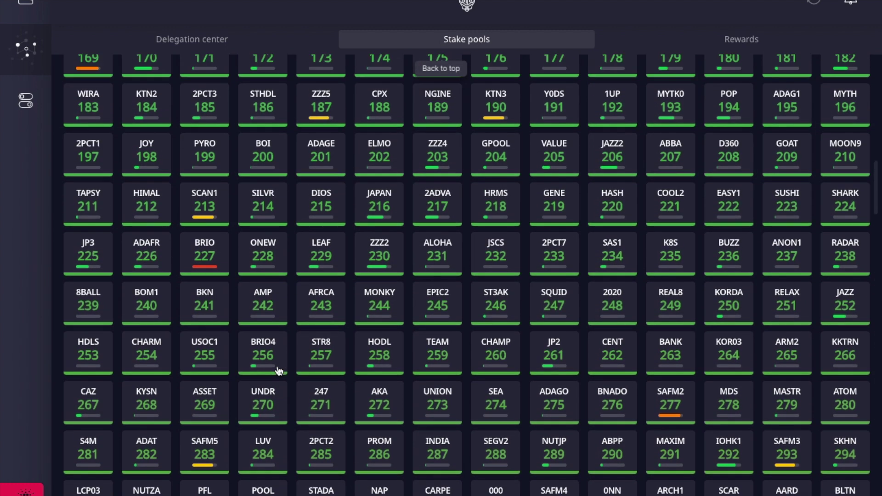
scroll(279, 372, up, 3)
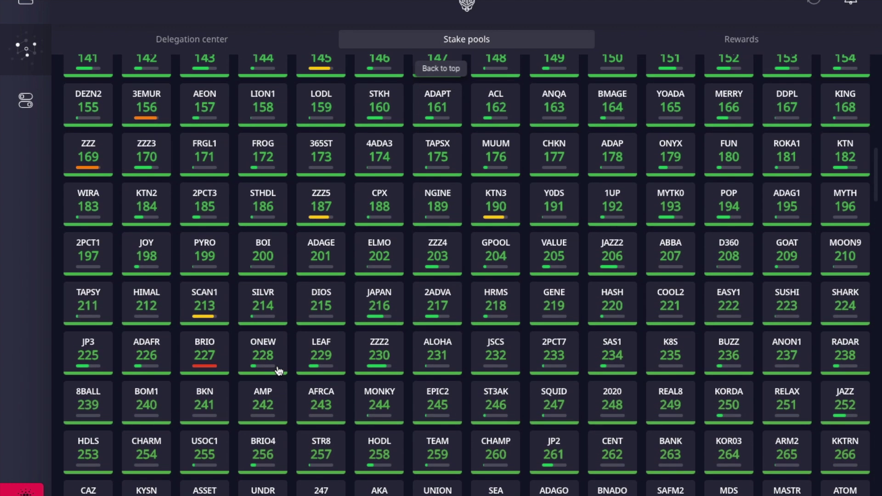
scroll(279, 371, up, 3)
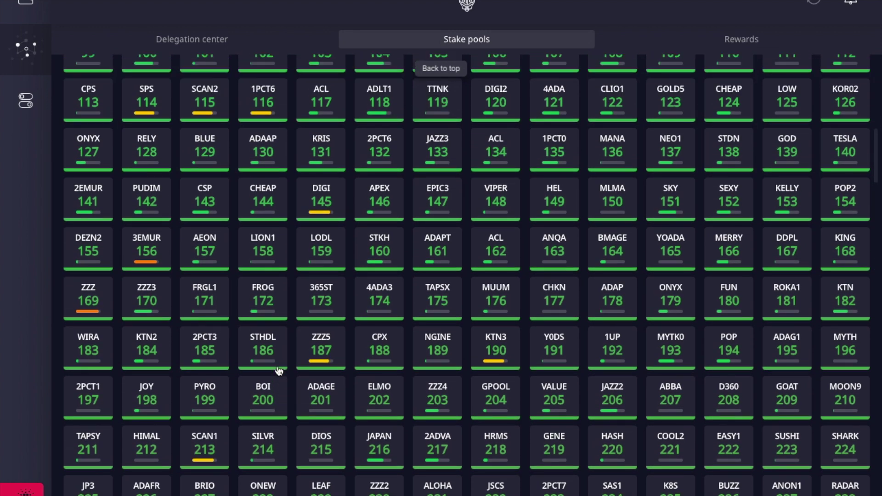
scroll(279, 371, up, 1)
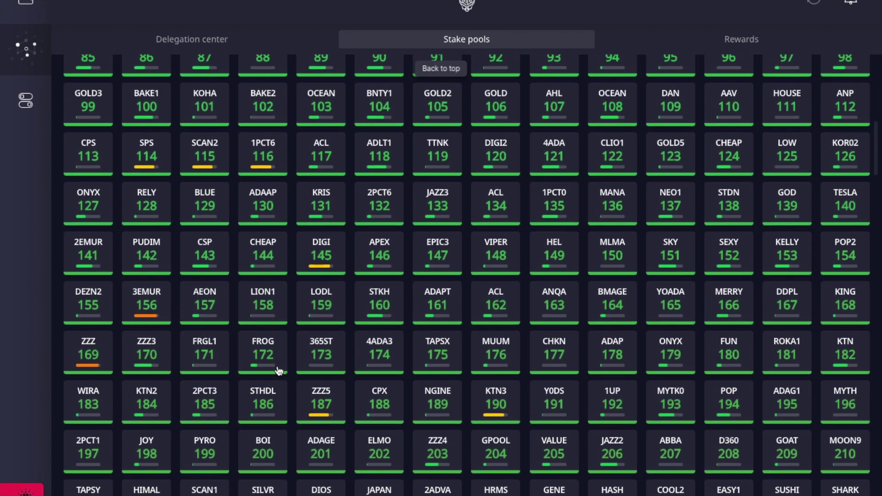
scroll(279, 371, up, 1)
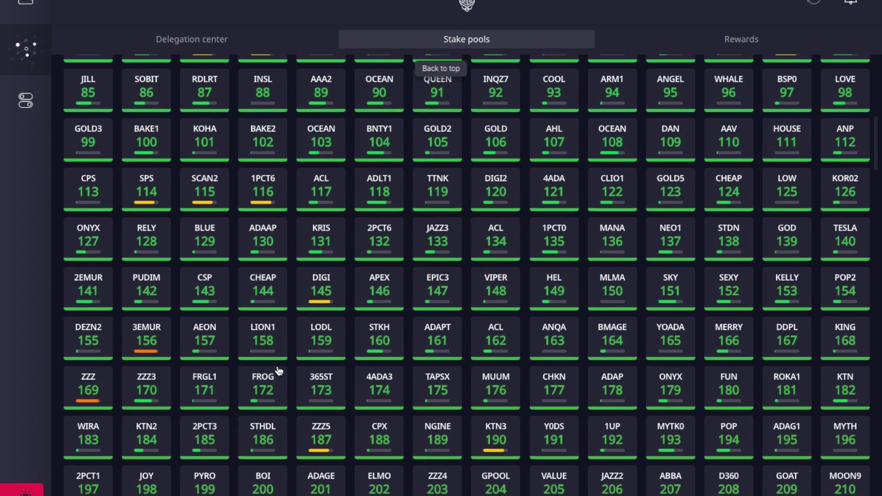
scroll(279, 371, up, 1)
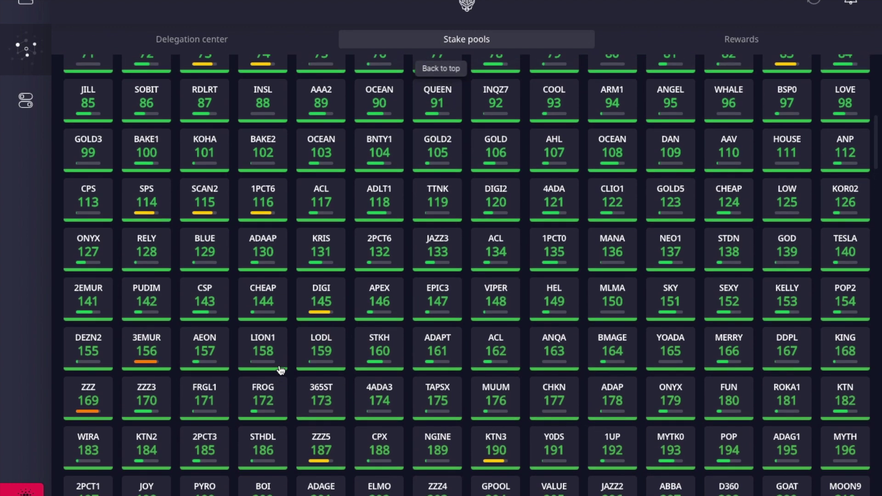
Open the Digital Fortress (DIGI2) pool tile at rank 120 to show its details.
click(501, 205)
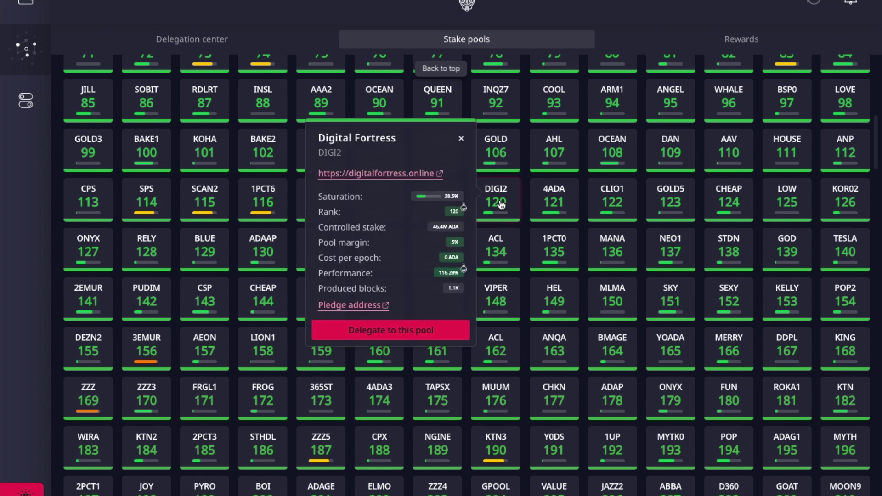